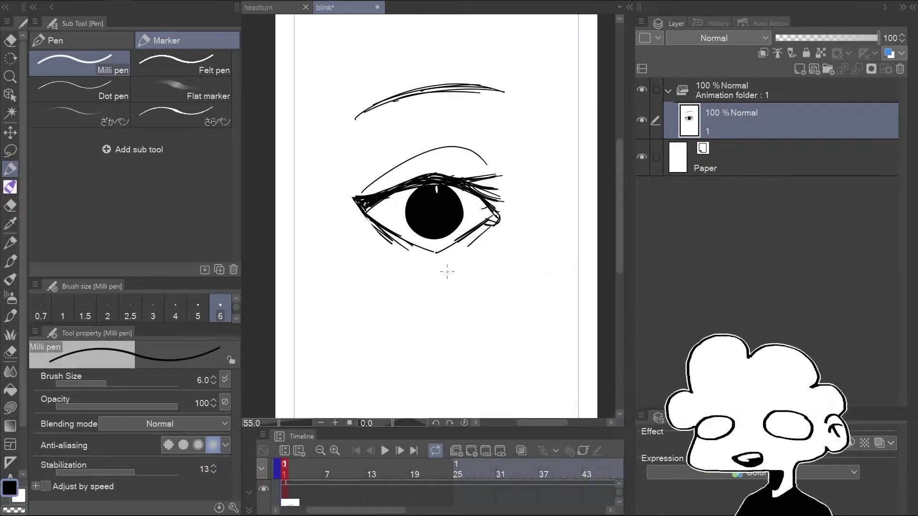
# Enlarge the timeline area and enable onion skin for the animation
pyautogui.moveTo(489, 429); pyautogui.dragTo(415, 371)
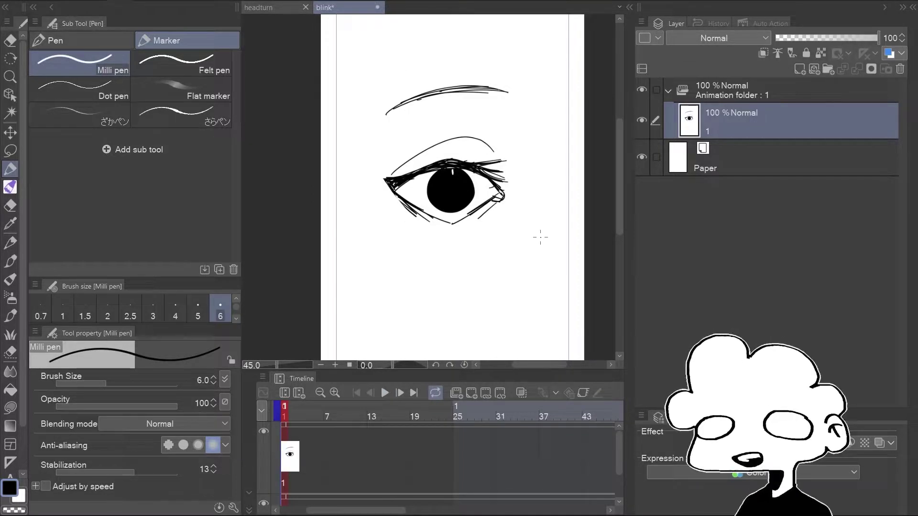
pyautogui.scroll(-3, 541, 237)
pyautogui.moveTo(517, 261)
pyautogui.mouseDown()
pyautogui.moveTo(492, 217)
pyautogui.moveTo(516, 238)
pyautogui.mouseUp()
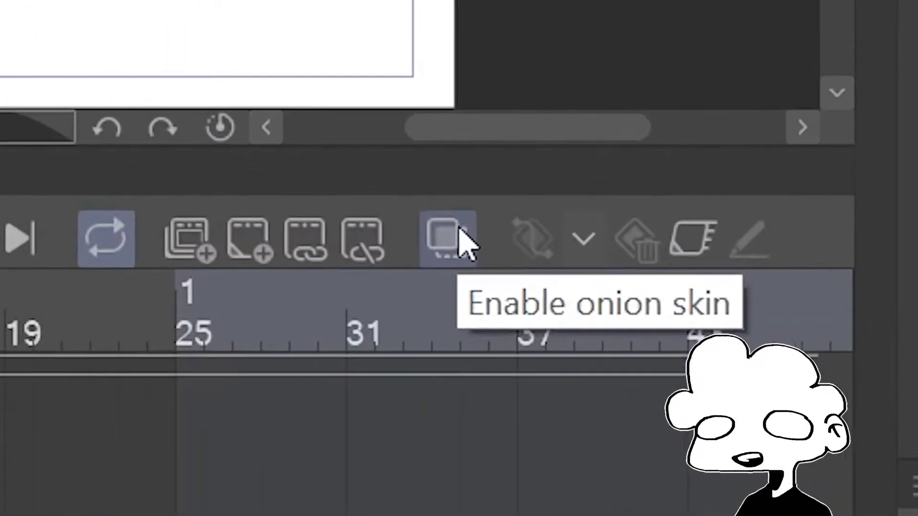
pyautogui.click(452, 247)
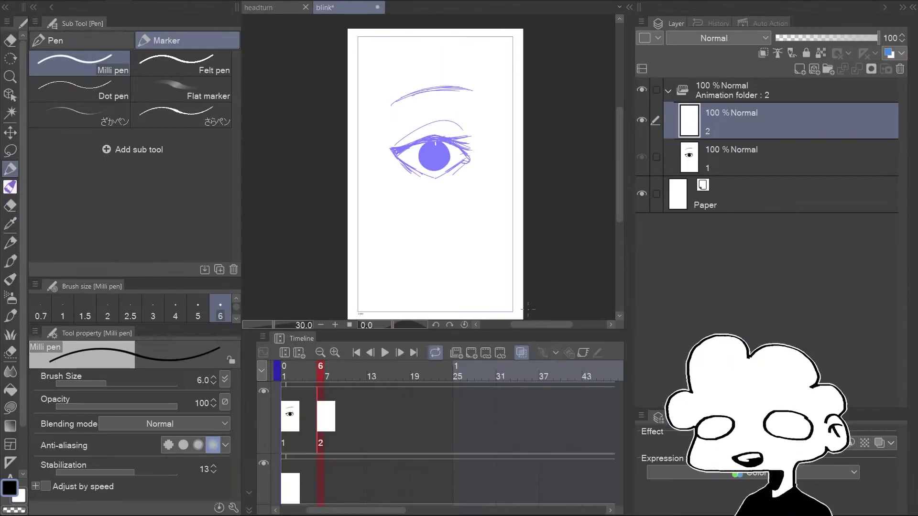
# Duplicate the open-eye drawing from cel 1 as cel 2 and assign the copy to frame 6
pyautogui.click(285, 421)
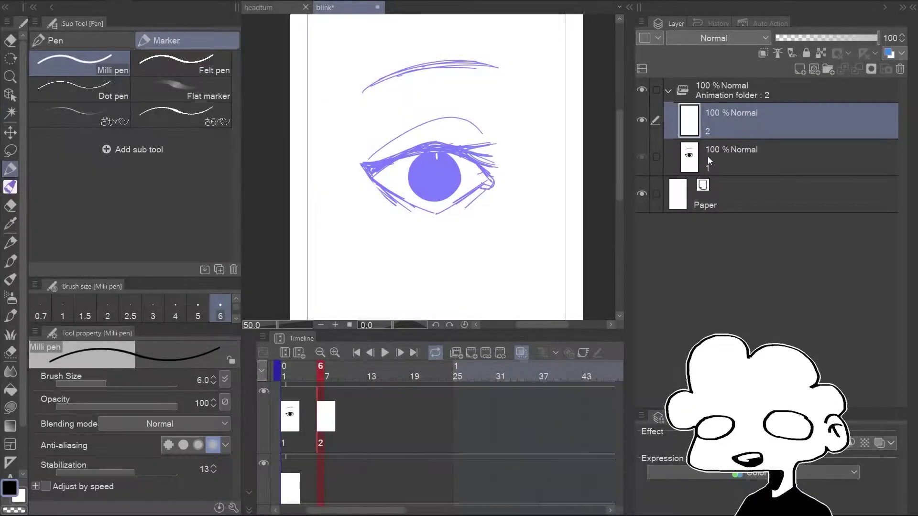
pyautogui.click(708, 156)
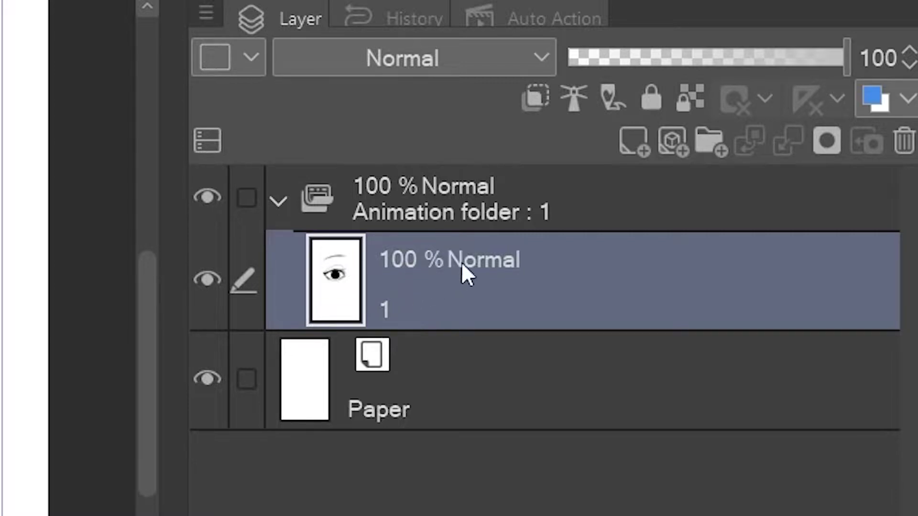
pyautogui.hotkey('ctrl', 'v')
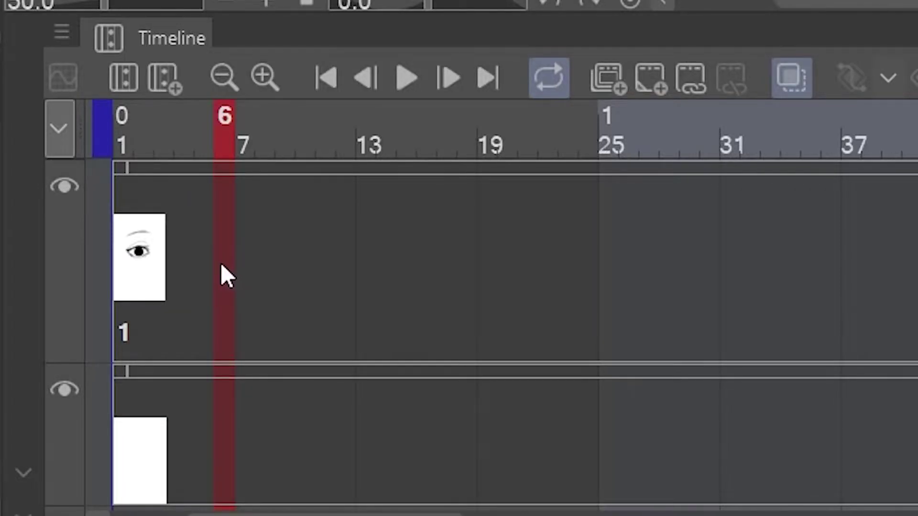
pyautogui.rightClick(222, 264)
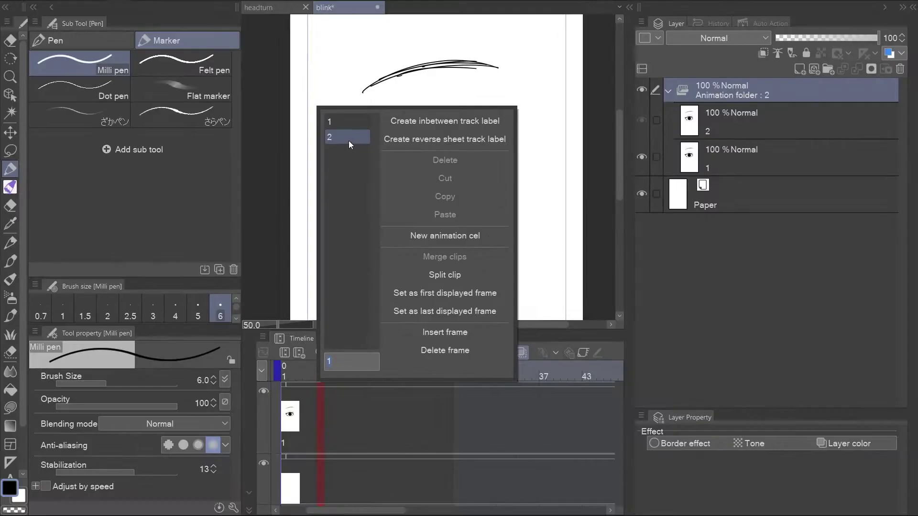
pyautogui.click(363, 56)
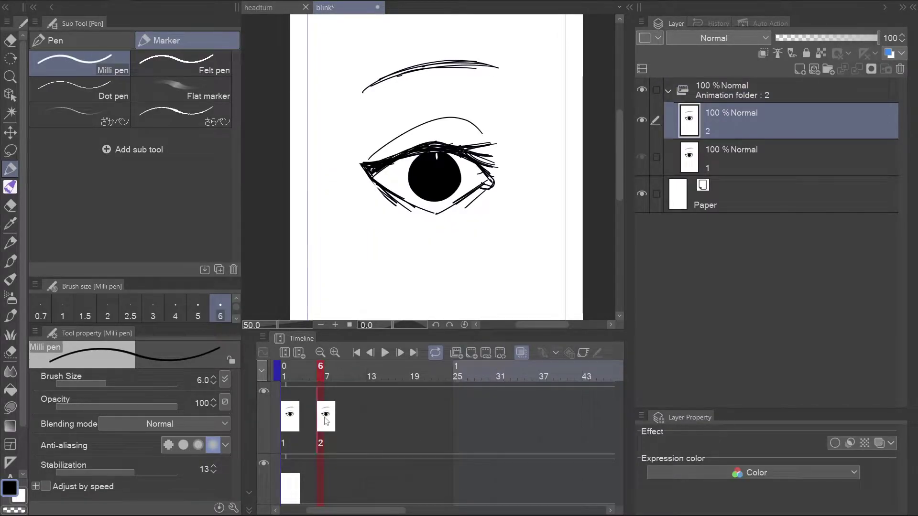
pyautogui.click(698, 164)
pyautogui.click(646, 159)
pyautogui.click(645, 159)
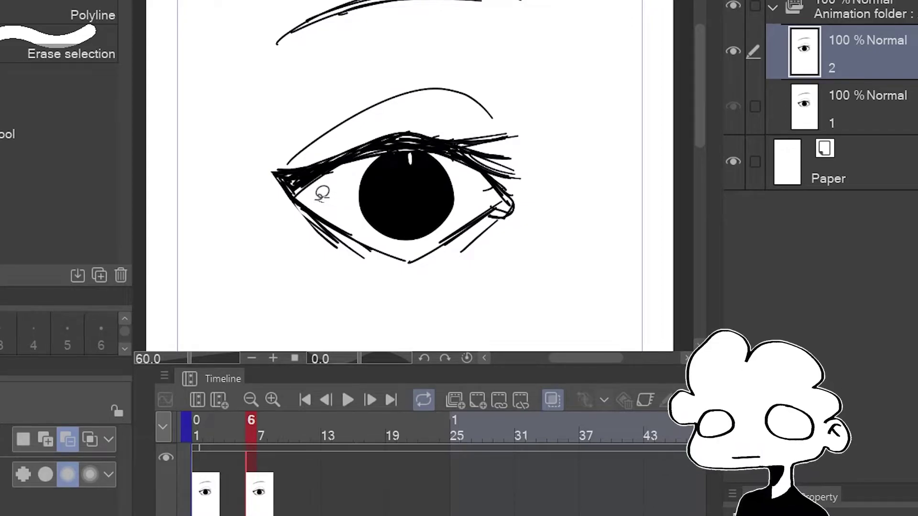
# Lasso the upper eyelid and lashes on cel 2, lower them with Free Transform at 61% height, and clear the selection
pyautogui.moveTo(322, 193); pyautogui.dragTo(379, 48)
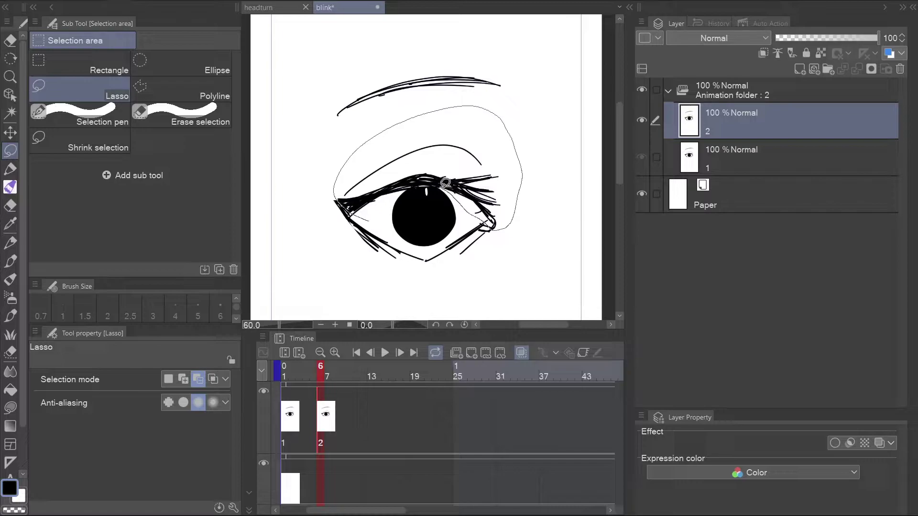
pyautogui.moveTo(439, 181); pyautogui.dragTo(390, 207)
pyautogui.hotkey('ctrl', 't')
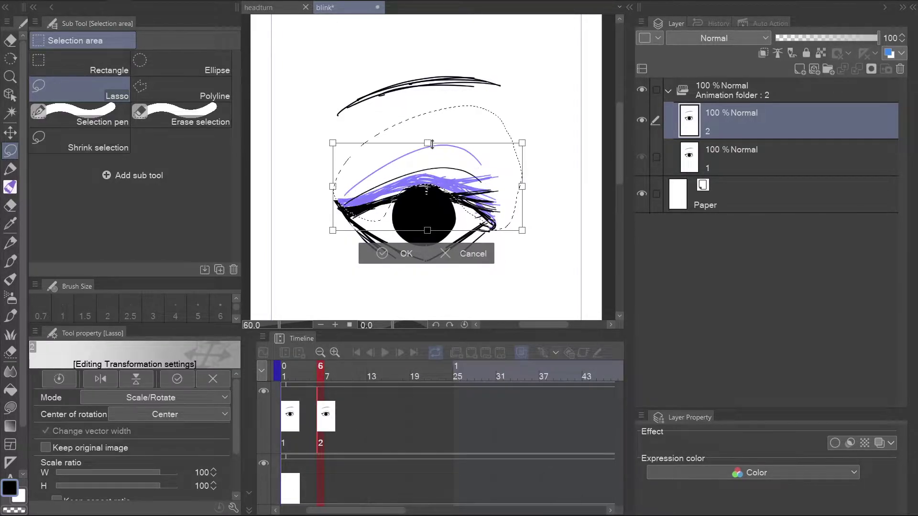
pyautogui.click(224, 398)
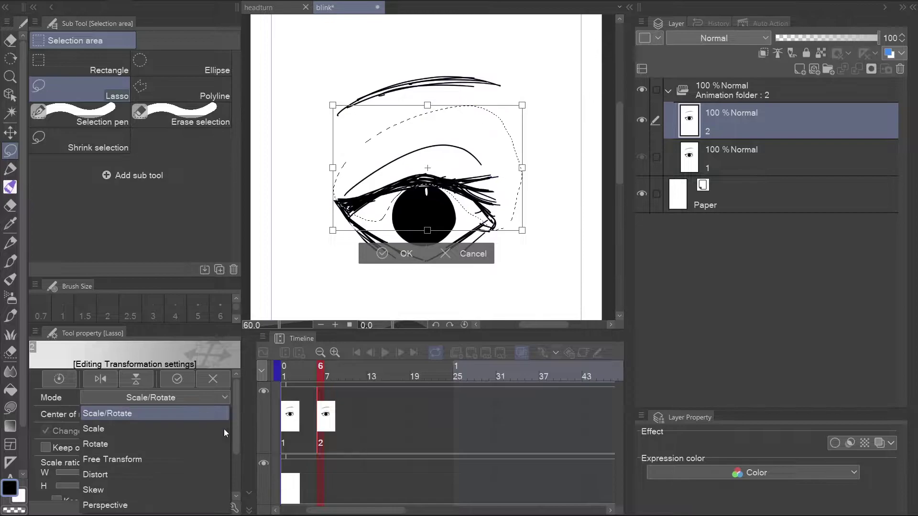
pyautogui.click(171, 458)
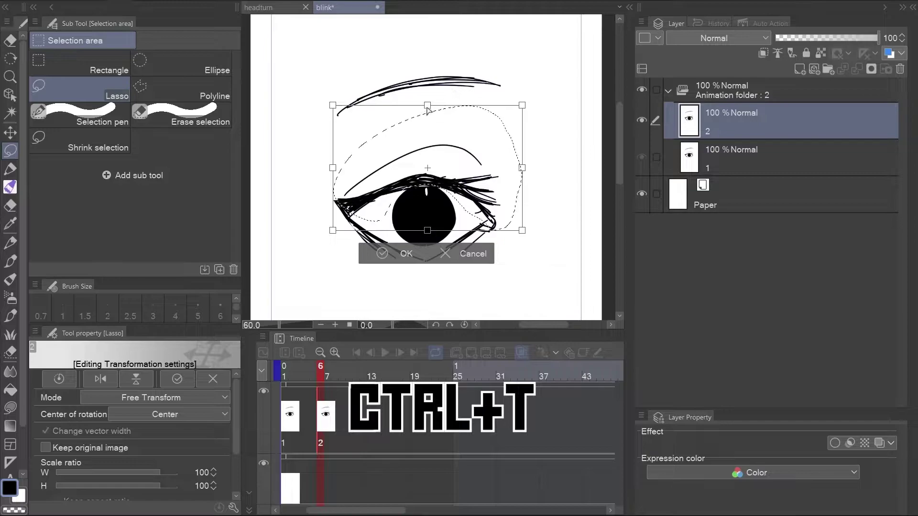
pyautogui.moveTo(427, 110); pyautogui.dragTo(426, 164)
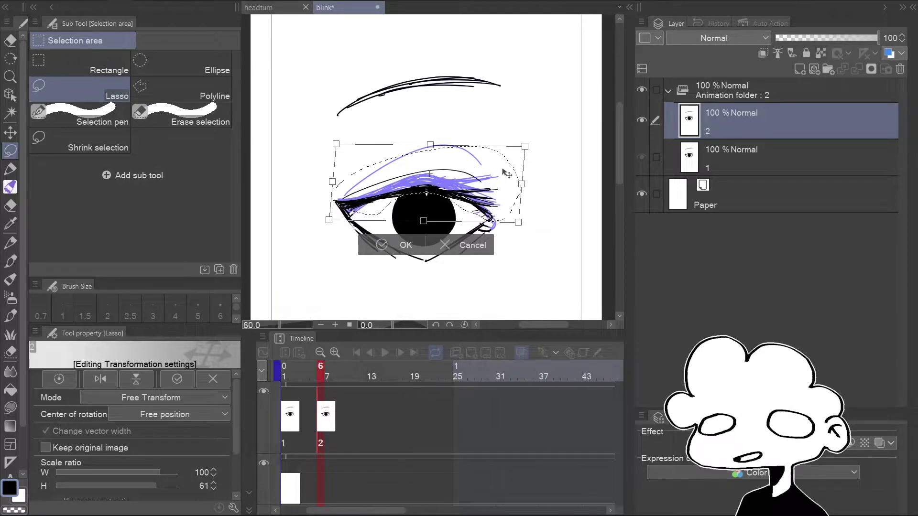
pyautogui.click(399, 247)
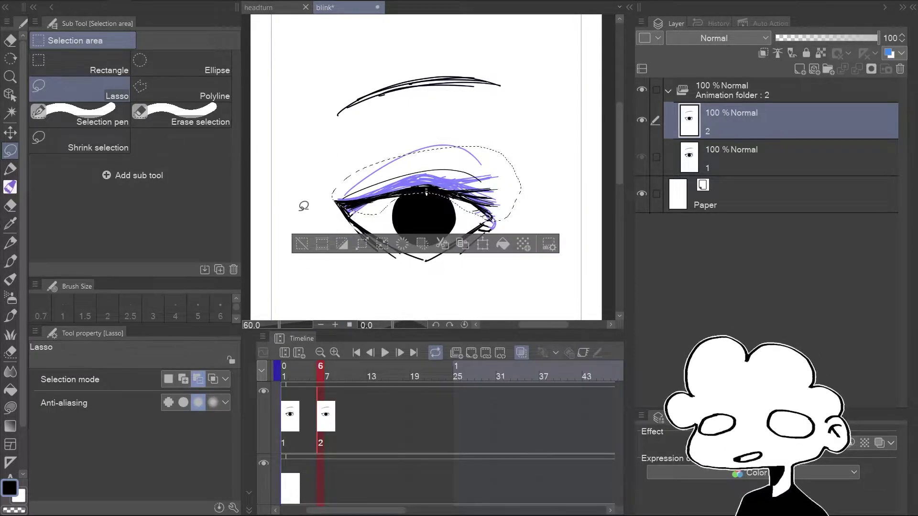
pyautogui.hotkey('ctrl', 'd')
# Touch up the lowered upper lash line on cel 2, filling its gaps with the Milli pen
pyautogui.press('e')
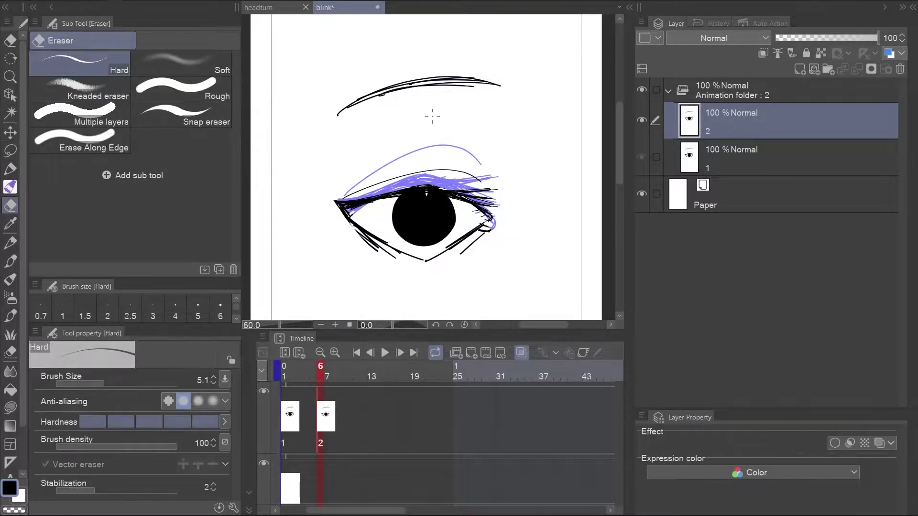
pyautogui.hotkey('ctrl', '+')
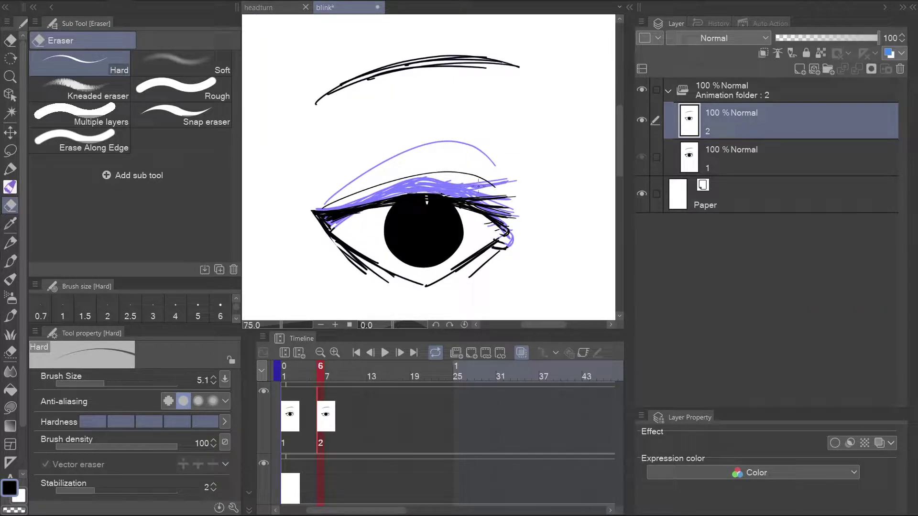
pyautogui.press('p')
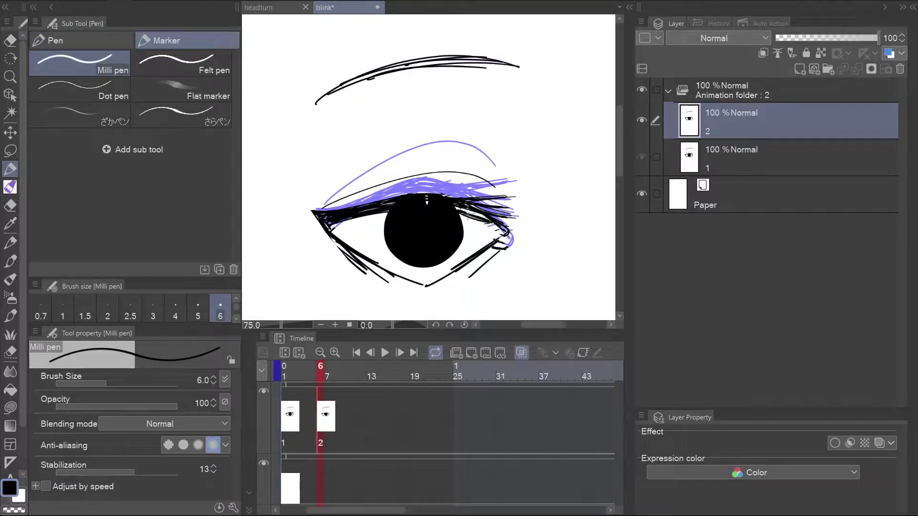
pyautogui.hotkey('ctrl', '-')
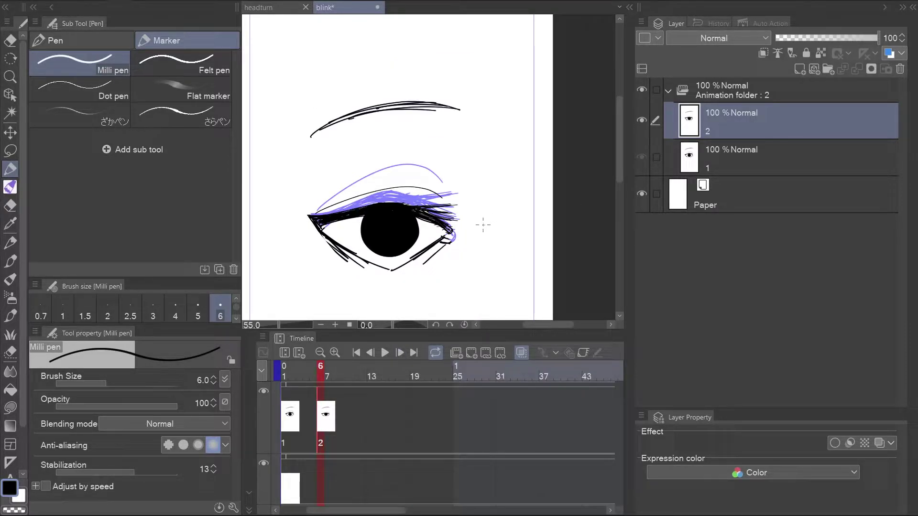
# Lasso the eyebrow on cel 2 and rotate it slightly downward to follow the closing eyelid
pyautogui.press('m')
pyautogui.moveTo(364, 154); pyautogui.dragTo(436, 67)
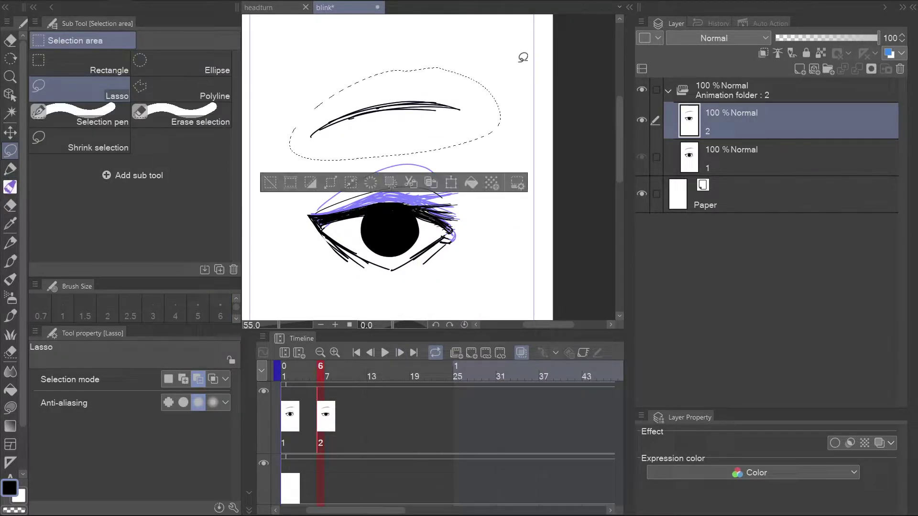
pyautogui.hotkey('ctrl', 't')
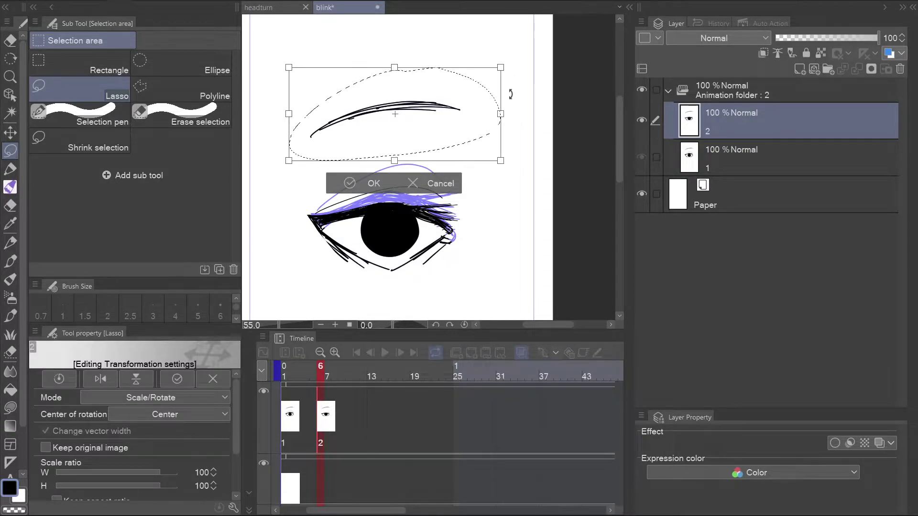
pyautogui.moveTo(524, 102); pyautogui.dragTo(533, 127)
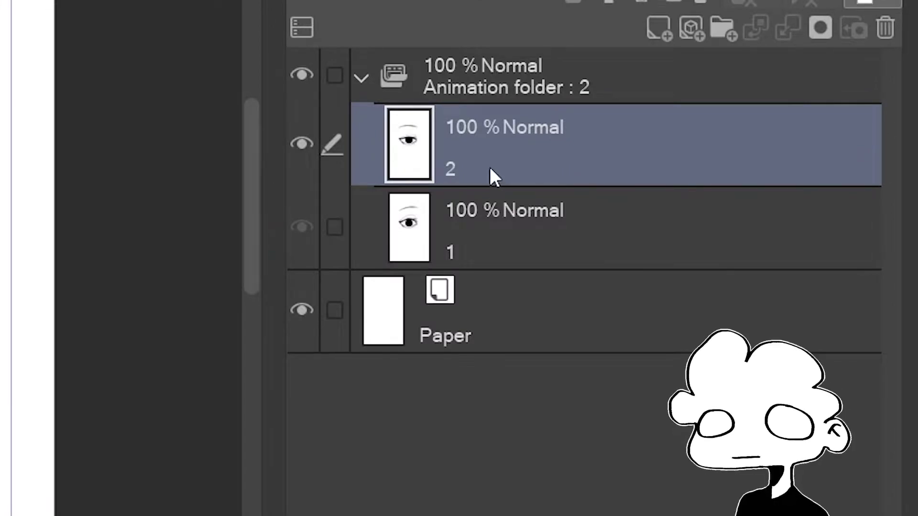
# Duplicate the half-closed drawing from cel 2 as cel 3 and assign the copy to frame 11
pyautogui.hotkey('ctrl', 'c')
pyautogui.hotkey('ctrl', 'v')
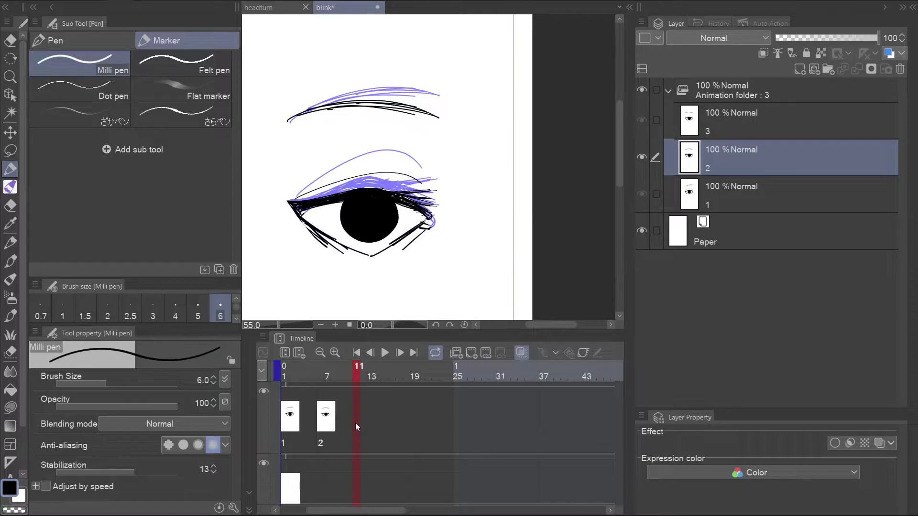
pyautogui.rightClick(355, 423)
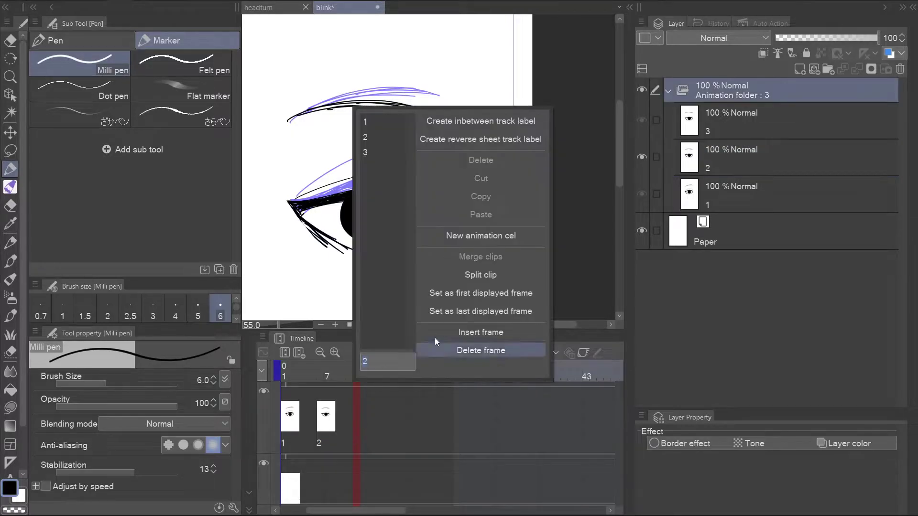
pyautogui.click(371, 153)
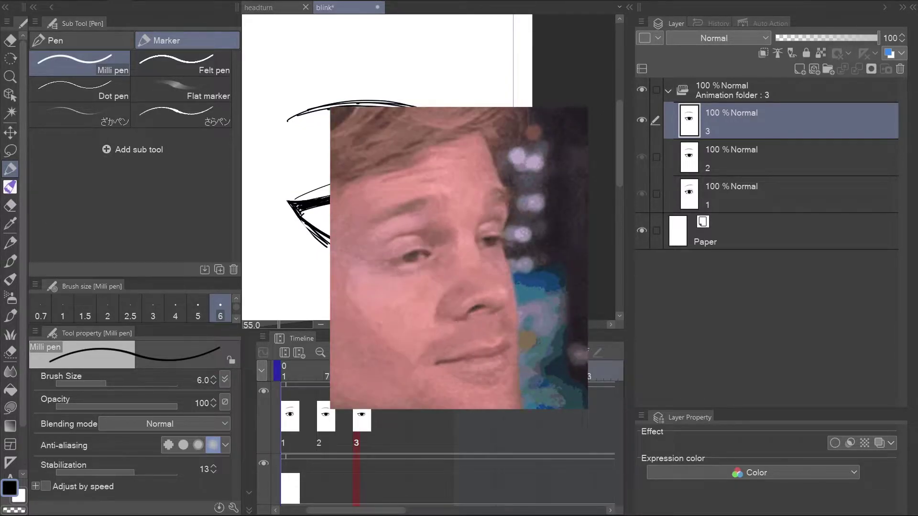
# Set the Hard eraser's brush size to 69.9
pyautogui.press('e')
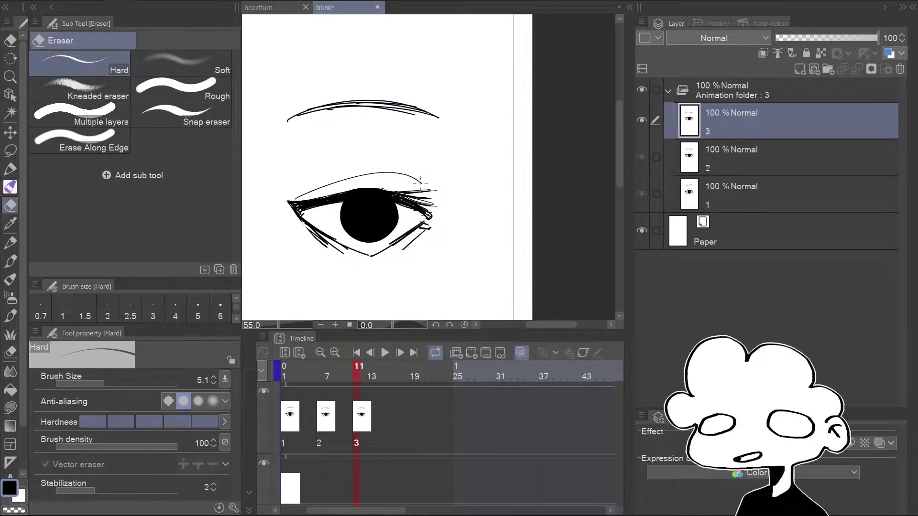
pyautogui.moveTo(91, 384); pyautogui.dragTo(121, 385)
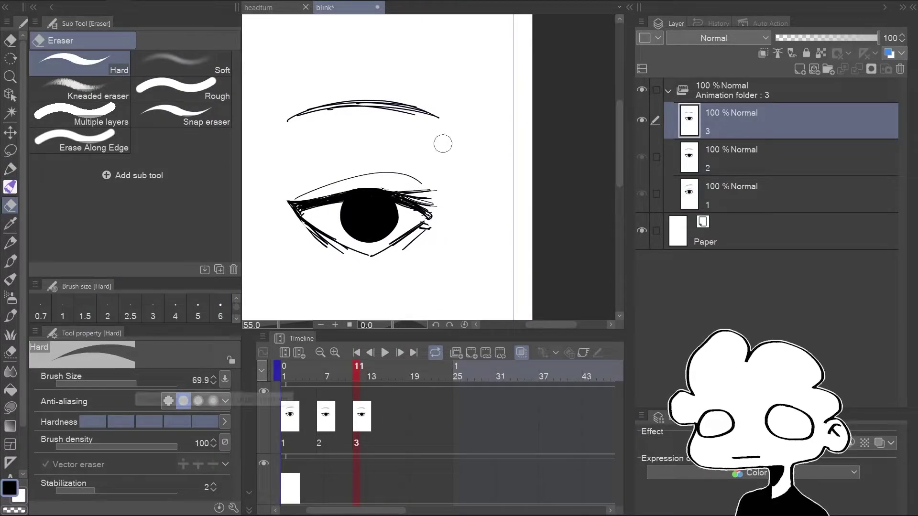
# Lasso the upper eyelid on cel 3, flip it vertically, and position it over the lower part of the iris
pyautogui.press('m')
pyautogui.moveTo(318, 162)
pyautogui.mouseDown()
pyautogui.moveTo(303, 203)
pyautogui.moveTo(338, 233)
pyautogui.mouseUp()
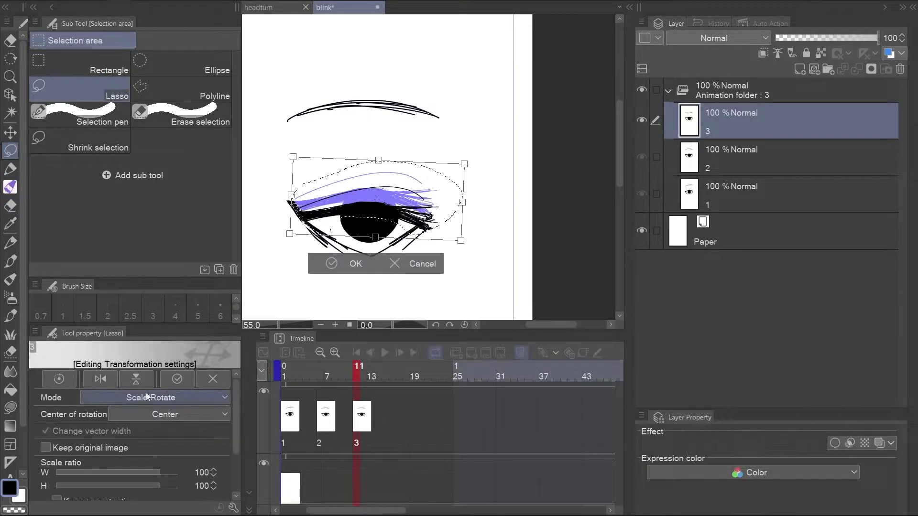
pyautogui.click(157, 400)
pyautogui.click(113, 378)
pyautogui.click(224, 414)
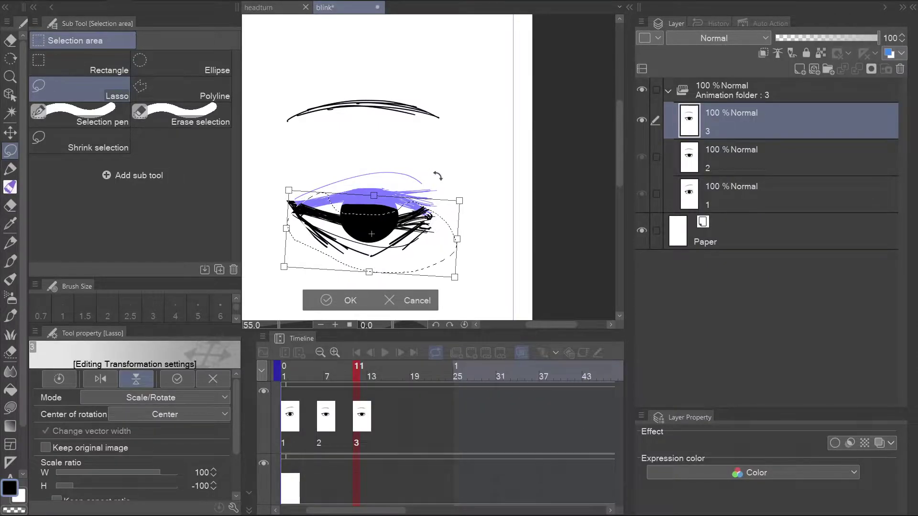
pyautogui.moveTo(432, 233); pyautogui.dragTo(433, 233)
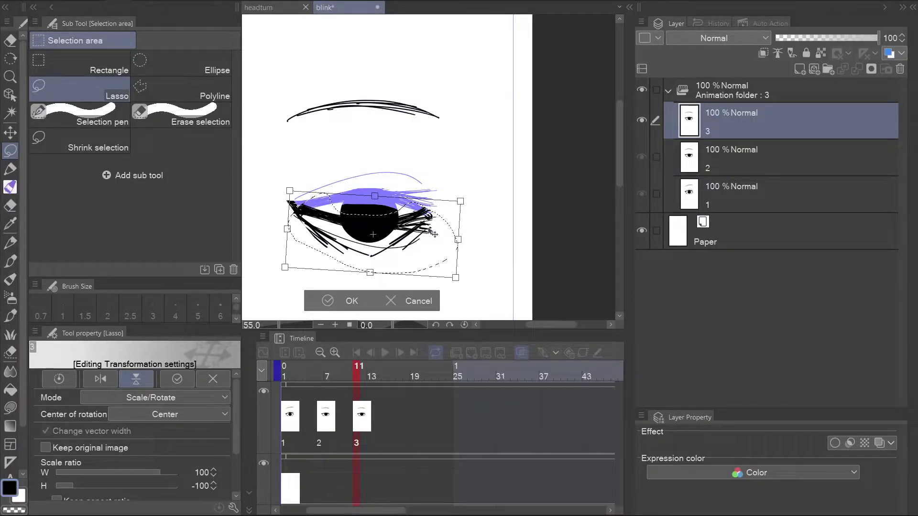
pyautogui.click(357, 300)
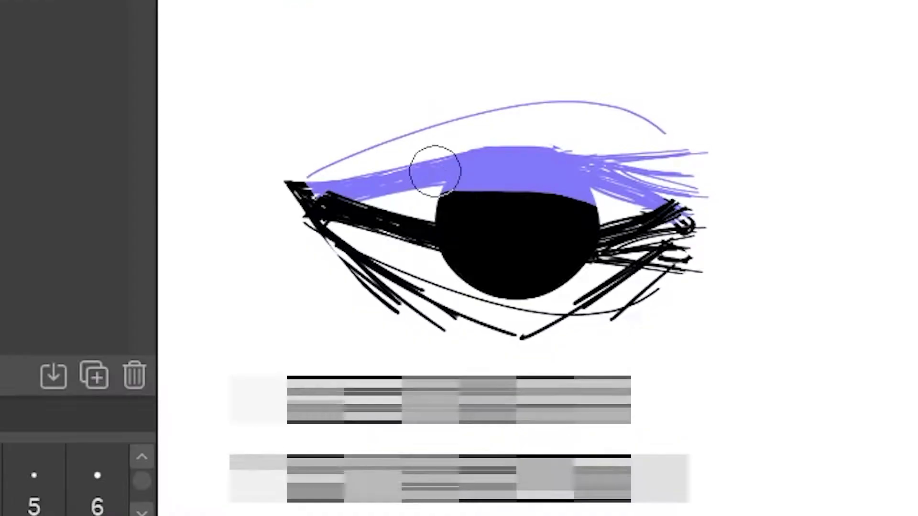
# Erase the part of the iris above the flipped lid and the leftover eyelid crease line on cel 3
pyautogui.moveTo(346, 207)
pyautogui.mouseDown()
pyautogui.moveTo(388, 206)
pyautogui.moveTo(348, 207)
pyautogui.mouseUp()
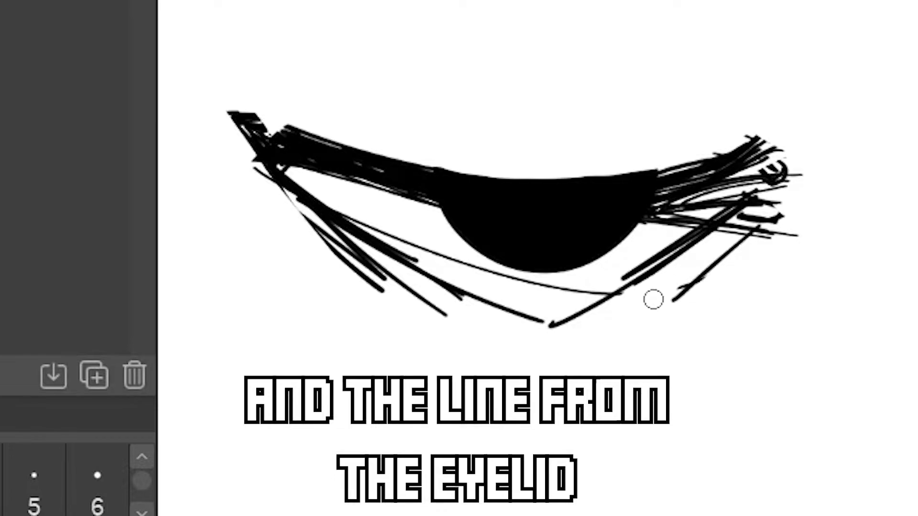
pyautogui.moveTo(515, 285)
pyautogui.mouseDown()
pyautogui.moveTo(448, 264)
pyautogui.moveTo(344, 211)
pyautogui.mouseUp()
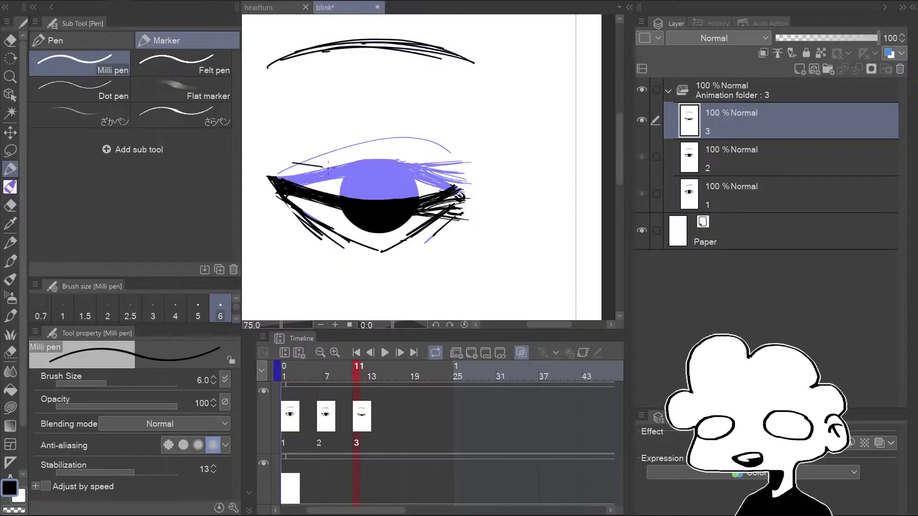
# Duplicate the drawing from cel 3 as cel 4 and assign the copy to frame 13
pyautogui.click(371, 427)
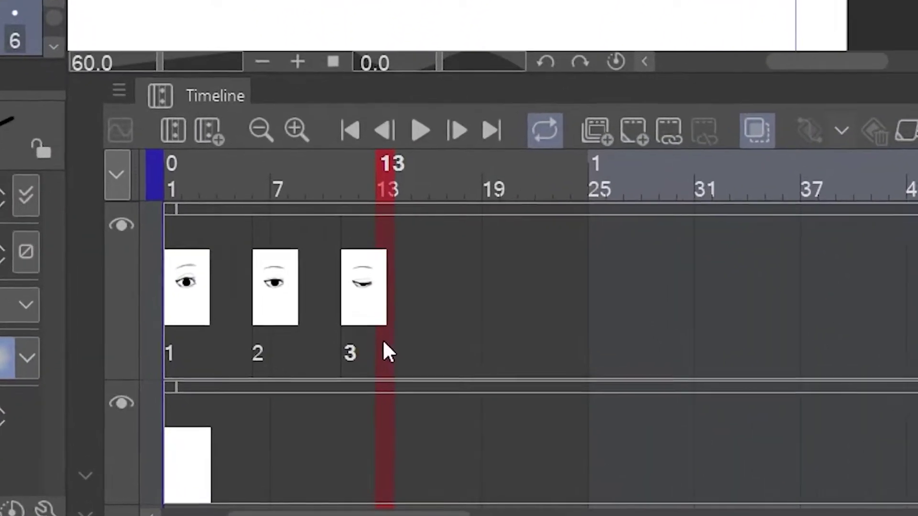
pyautogui.click(396, 342)
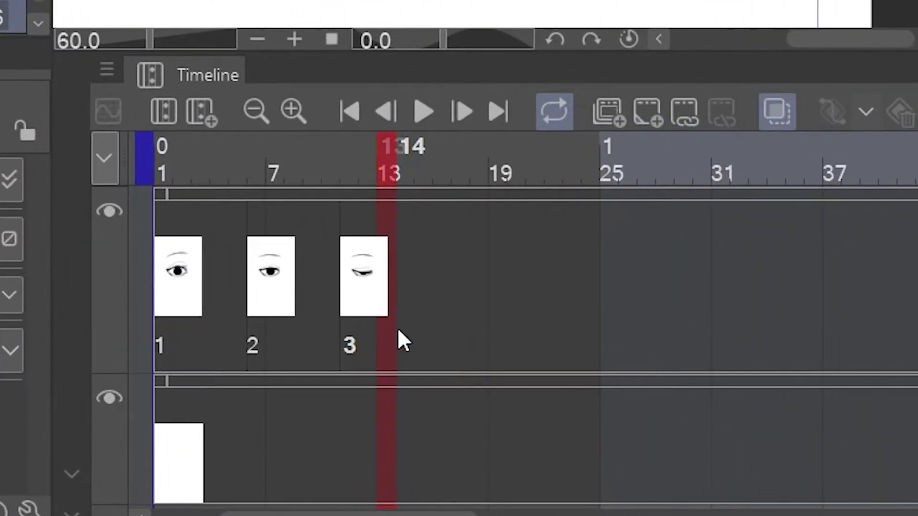
pyautogui.click(390, 333)
pyautogui.rightClick(387, 334)
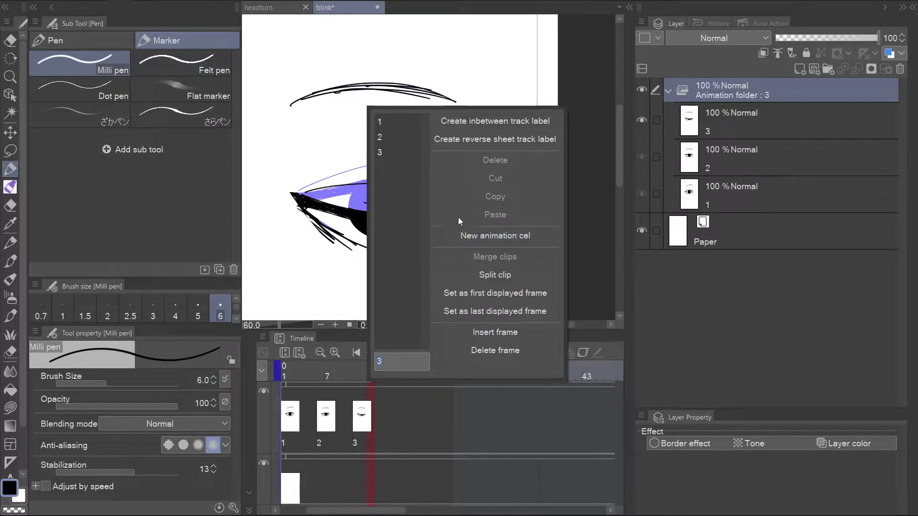
pyautogui.click(726, 129)
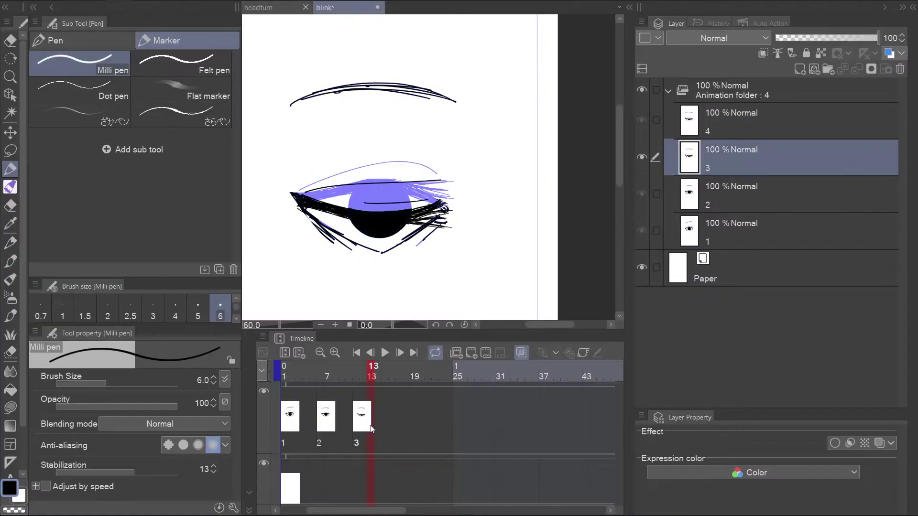
pyautogui.rightClick(371, 412)
pyautogui.click(389, 169)
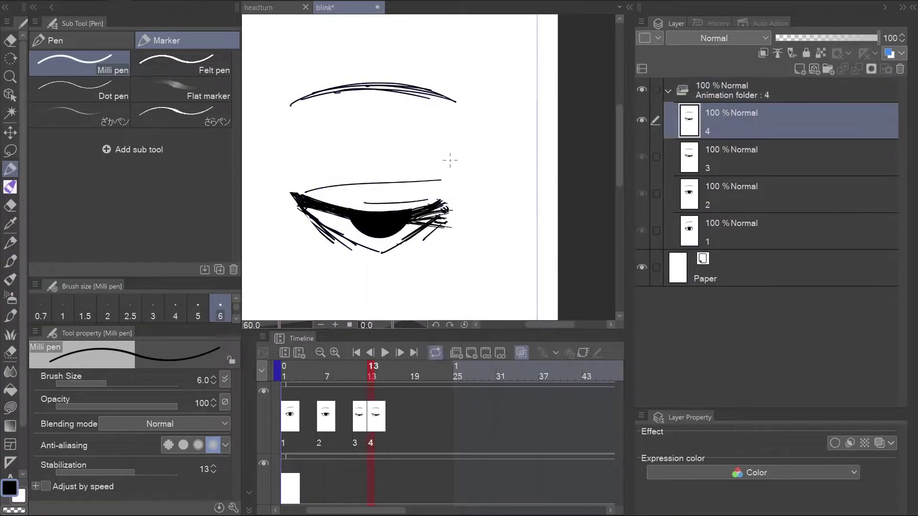
# Remove the lower eyelid, outer lashes and visible iris on cel 4, and move the remaining closed lid slightly downward
pyautogui.press('m')
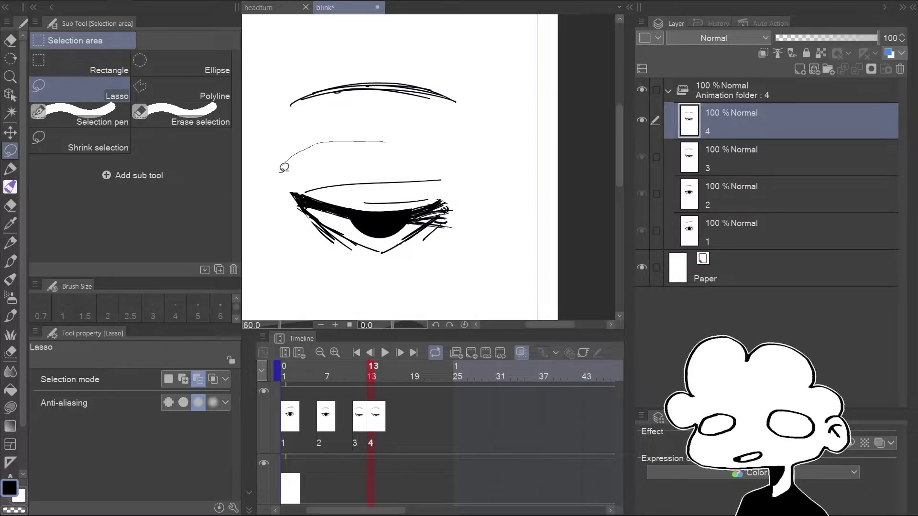
pyautogui.moveTo(288, 205)
pyautogui.mouseDown()
pyautogui.moveTo(474, 229)
pyautogui.moveTo(457, 200)
pyautogui.moveTo(373, 233)
pyautogui.moveTo(341, 219)
pyautogui.moveTo(378, 232)
pyautogui.mouseUp()
pyautogui.press('Delete')
pyautogui.hotkey('ctrl', 'd')
pyautogui.press('e')
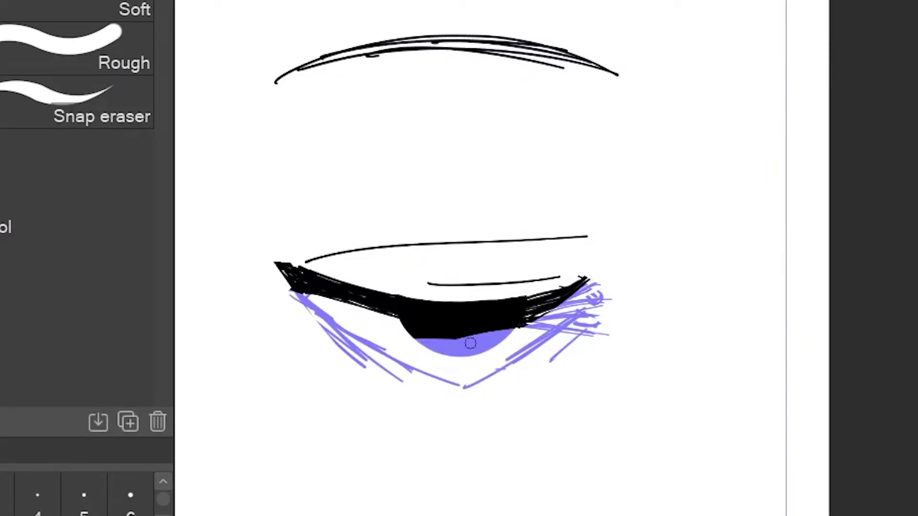
pyautogui.press('m')
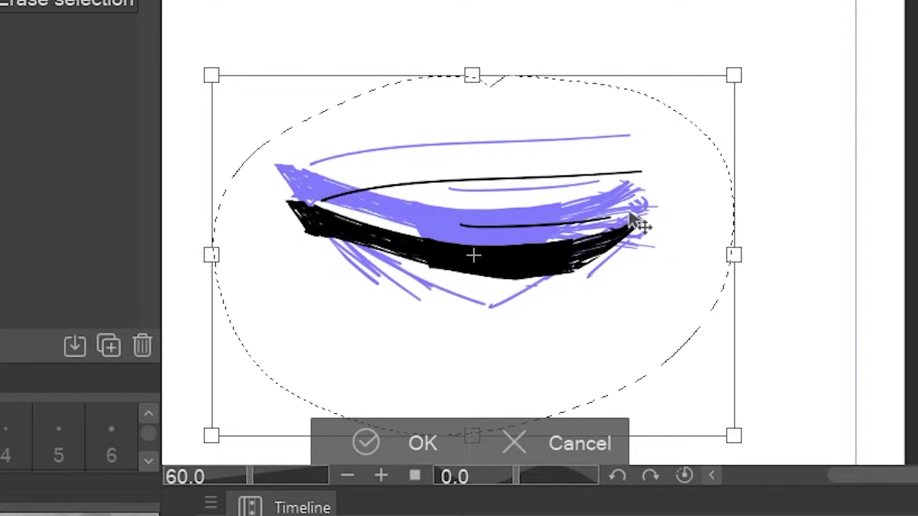
pyautogui.press('Return')
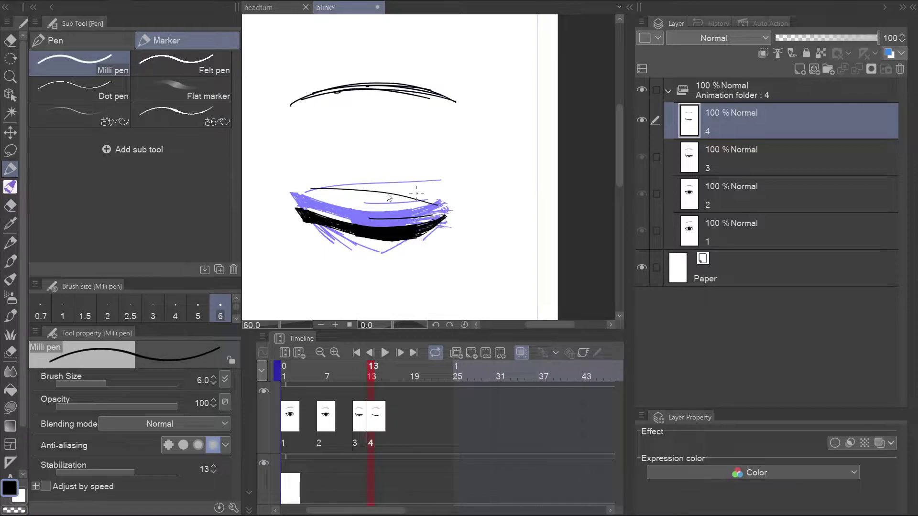
# Lasso the eyebrow on cel 4, lower it toward the closed lid, and rotate it slightly clockwise
pyautogui.press('m')
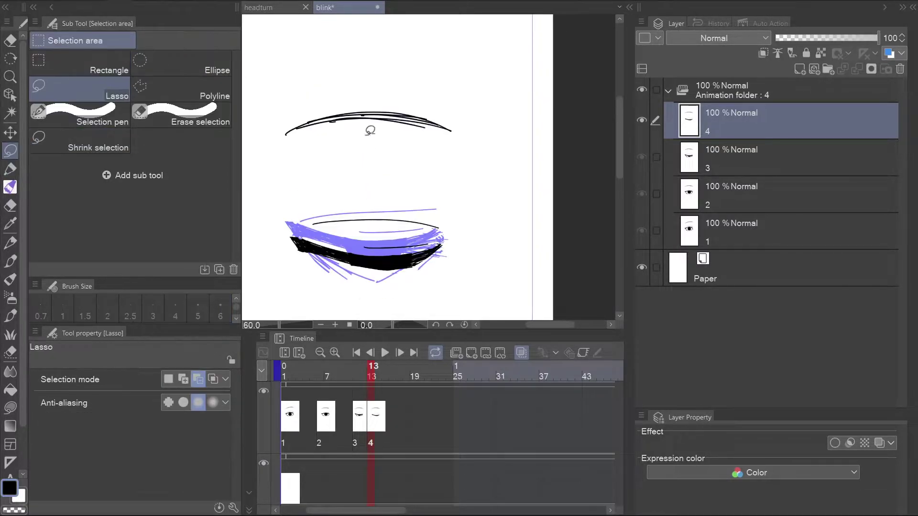
pyautogui.moveTo(409, 192); pyautogui.dragTo(513, 88)
pyautogui.hotkey('ctrl', 't')
pyautogui.moveTo(460, 148); pyautogui.dragTo(460, 170)
pyautogui.moveTo(540, 146); pyautogui.dragTo(543, 166)
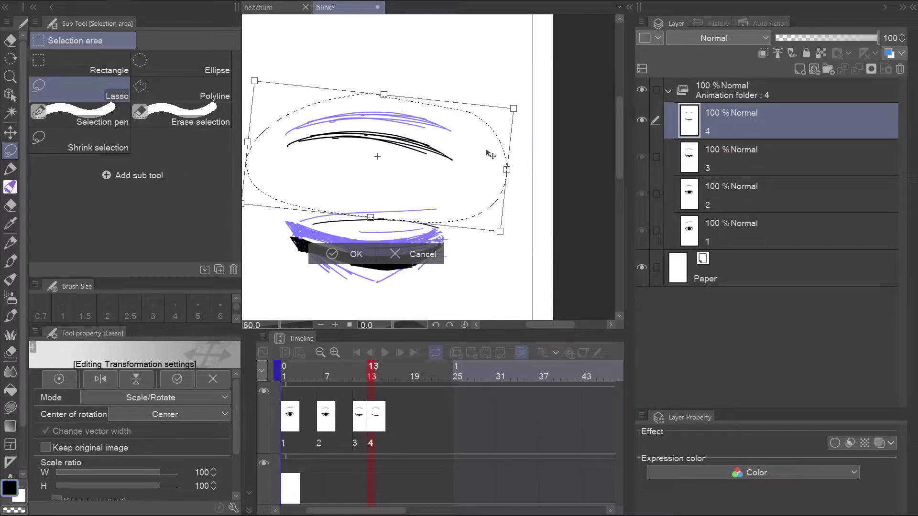
pyautogui.moveTo(484, 151); pyautogui.dragTo(485, 156)
# Draw lashes along the lower edge and outer corner of the closed lid on cel 4 with the Milli pen
pyautogui.scroll(2, 402, 158)
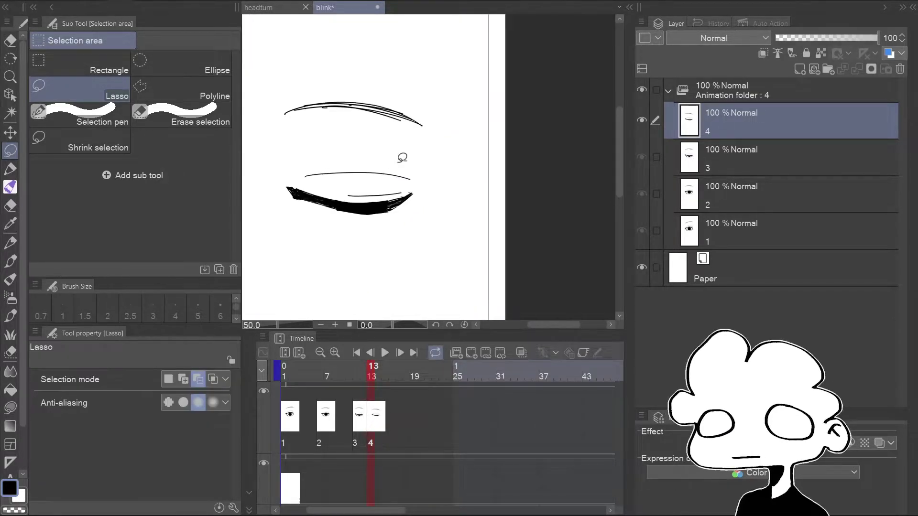
pyautogui.click(10, 169)
pyautogui.moveTo(381, 218); pyautogui.dragTo(416, 209)
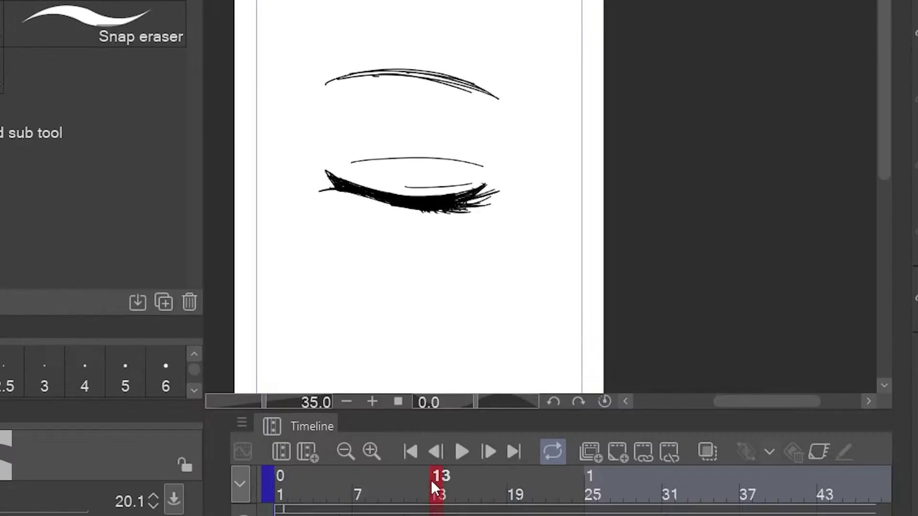
# Scrub through and play the blink from frame 1 to examine the timing between the four cels
pyautogui.moveTo(372, 372)
pyautogui.mouseDown()
pyautogui.moveTo(298, 372)
pyautogui.moveTo(341, 372)
pyautogui.mouseUp()
pyautogui.moveTo(382, 487)
pyautogui.mouseDown()
pyautogui.moveTo(441, 488)
pyautogui.moveTo(293, 489)
pyautogui.moveTo(465, 489)
pyautogui.moveTo(282, 489)
pyautogui.mouseUp()
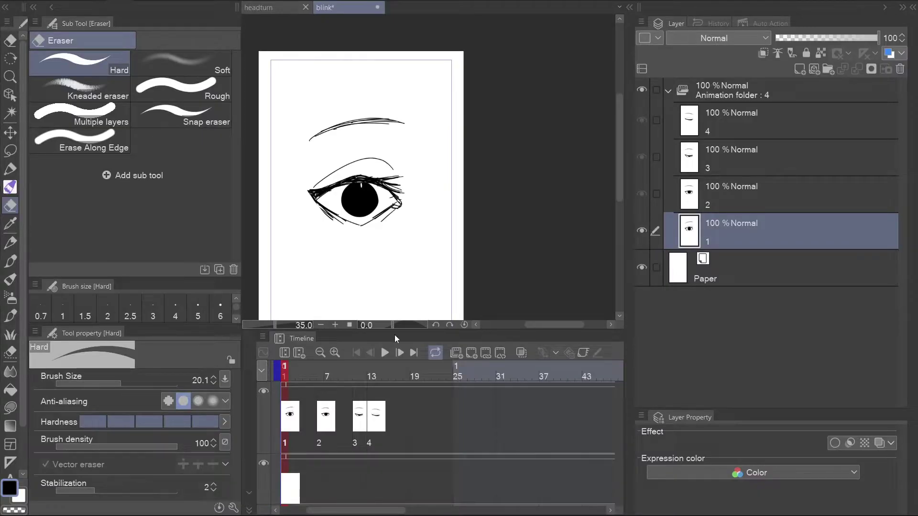
pyautogui.click(385, 352)
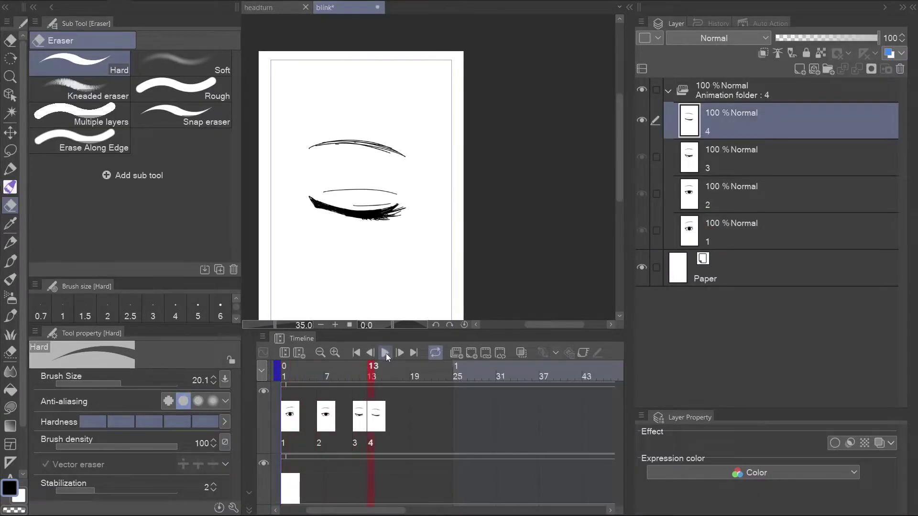
pyautogui.moveTo(373, 367); pyautogui.dragTo(281, 388)
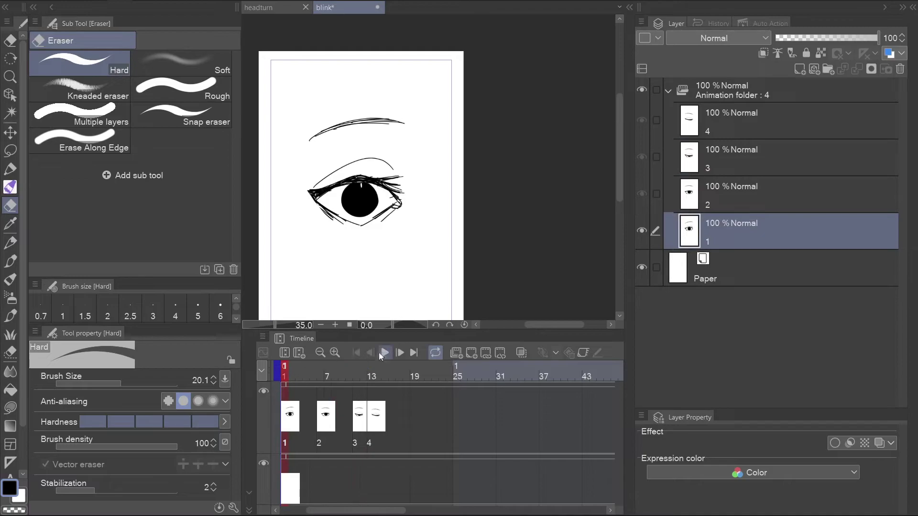
pyautogui.click(383, 353)
pyautogui.click(292, 389)
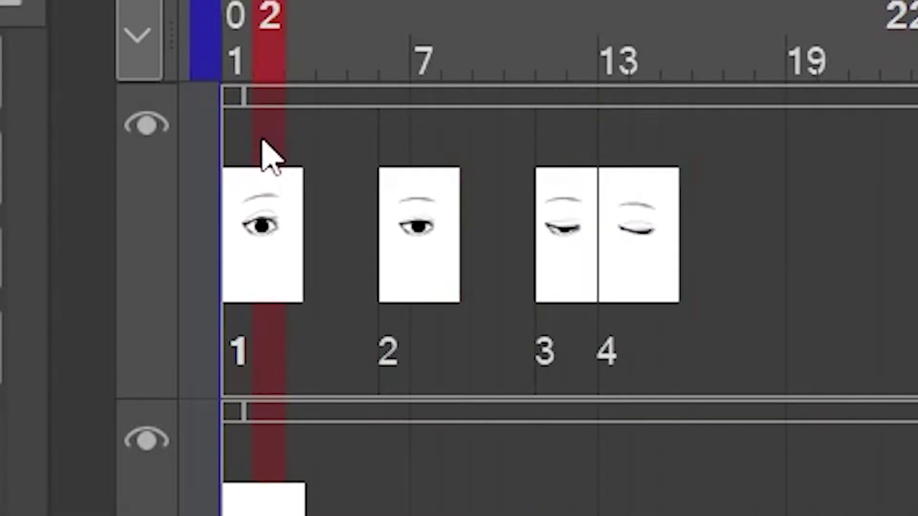
pyautogui.moveTo(262, 140); pyautogui.dragTo(281, 157)
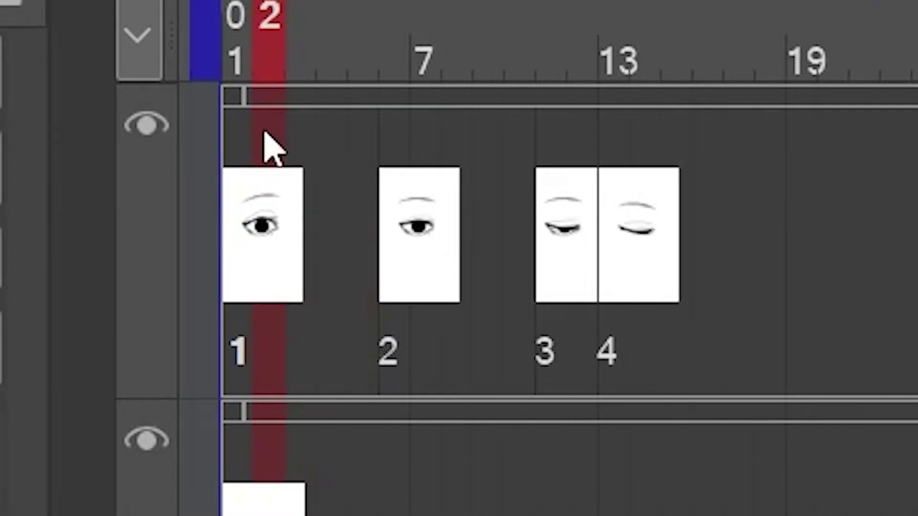
pyautogui.click(240, 73)
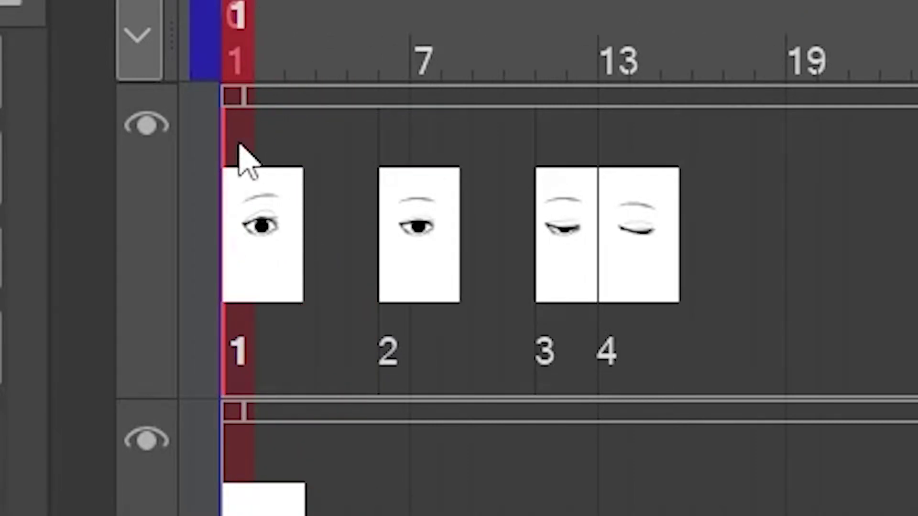
pyautogui.moveTo(253, 47); pyautogui.dragTo(251, 68)
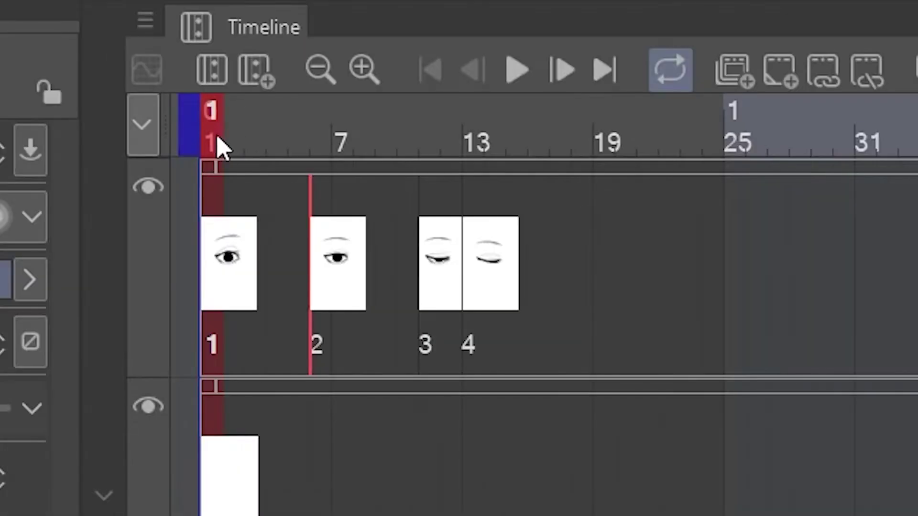
# Move cel 2 to frame 4, cel 3 to frame 7 and cel 4 to frame 9, and play the blink
pyautogui.moveTo(221, 146); pyautogui.dragTo(256, 143)
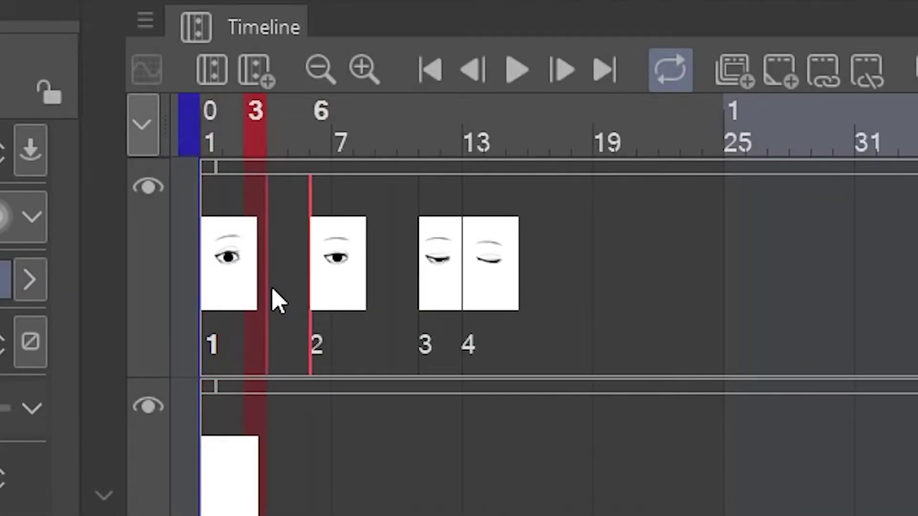
pyautogui.moveTo(275, 299); pyautogui.dragTo(276, 298)
pyautogui.moveTo(263, 139); pyautogui.dragTo(429, 151)
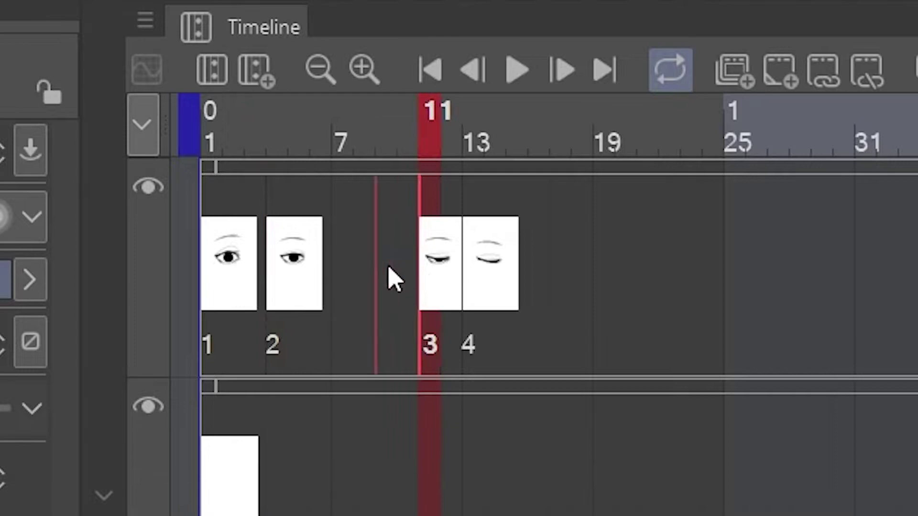
pyautogui.moveTo(389, 266); pyautogui.dragTo(341, 275)
pyautogui.moveTo(471, 265); pyautogui.dragTo(383, 263)
pyautogui.moveTo(378, 120); pyautogui.dragTo(173, 153)
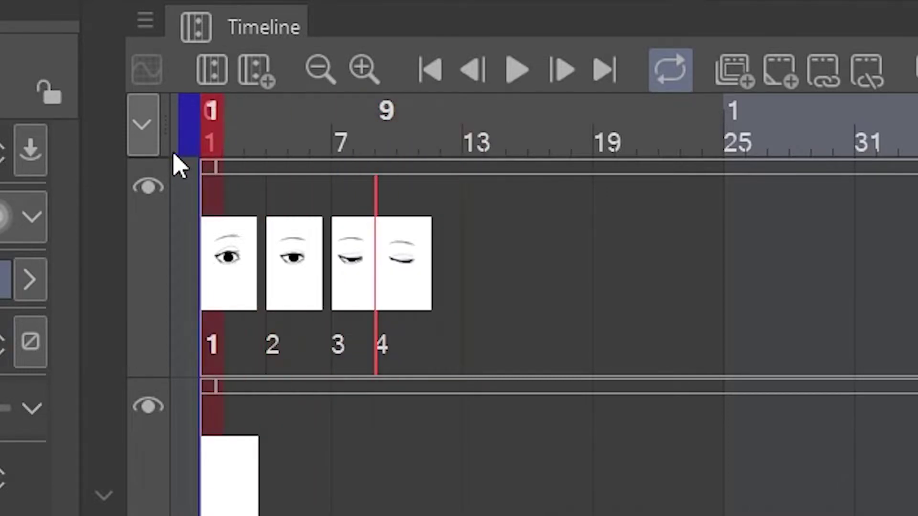
pyautogui.click(517, 70)
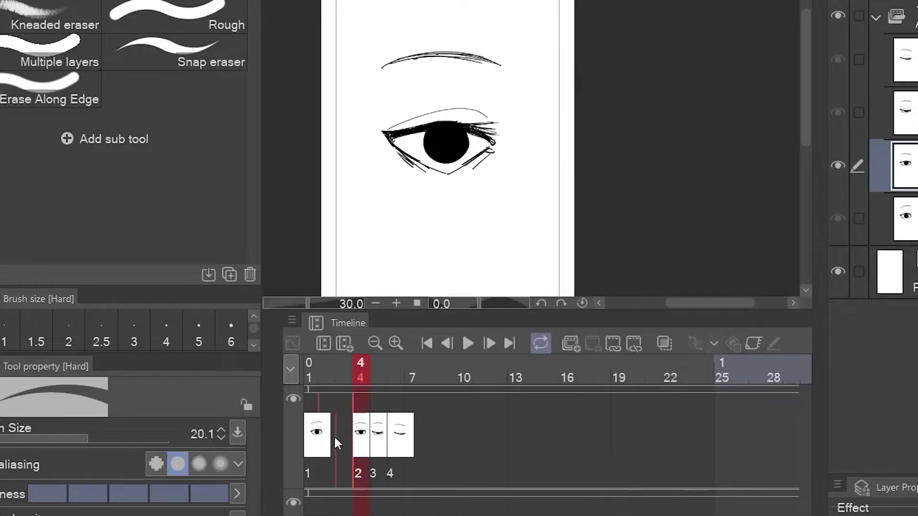
# Move cels 2, 3 and 4 to frames 2, 3 and 4 so each holds one frame, and play the result
pyautogui.moveTo(335, 438)
pyautogui.mouseDown()
pyautogui.moveTo(327, 438)
pyautogui.moveTo(345, 438)
pyautogui.mouseUp()
pyautogui.moveTo(395, 438); pyautogui.dragTo(362, 431)
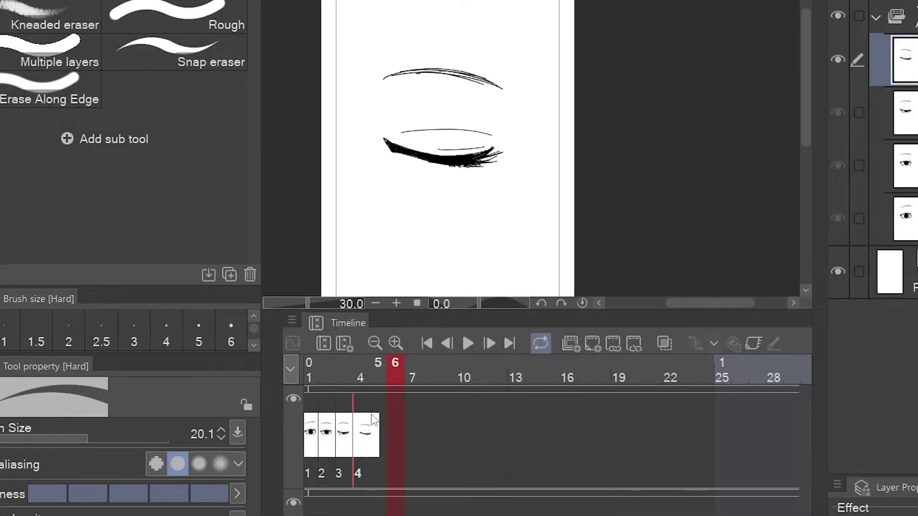
pyautogui.click(371, 371)
pyautogui.click(468, 344)
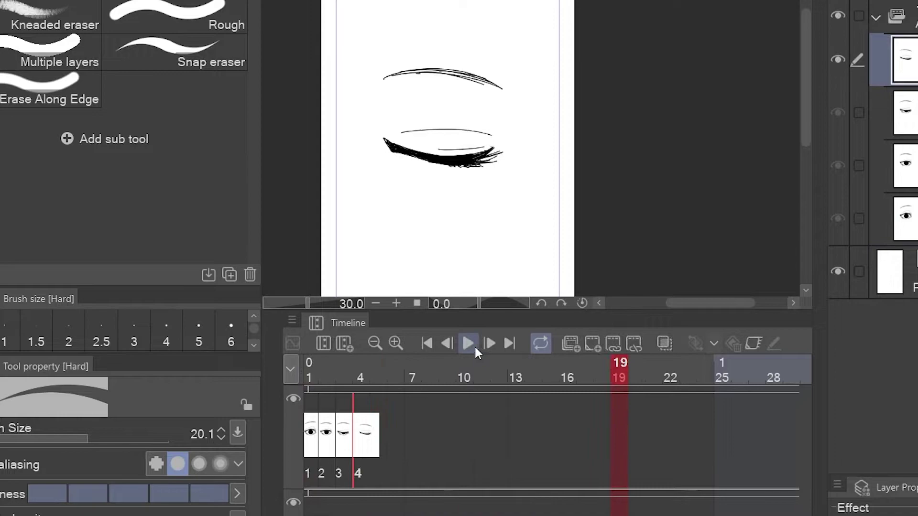
# Delete cel 2 from the timeline, move cels 3 and 4 to frames 2 and 3, and play the shortened blink
pyautogui.moveTo(466, 375); pyautogui.dragTo(325, 377)
pyautogui.click(340, 436)
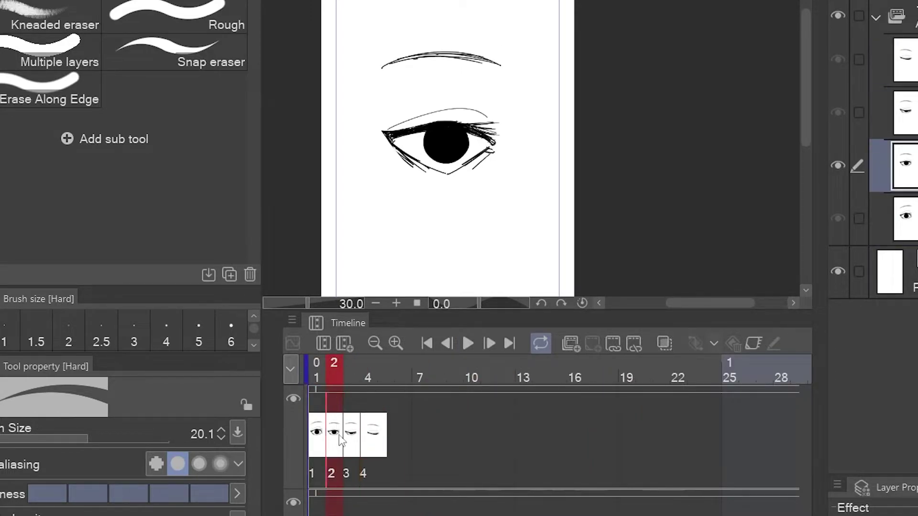
pyautogui.rightClick(338, 445)
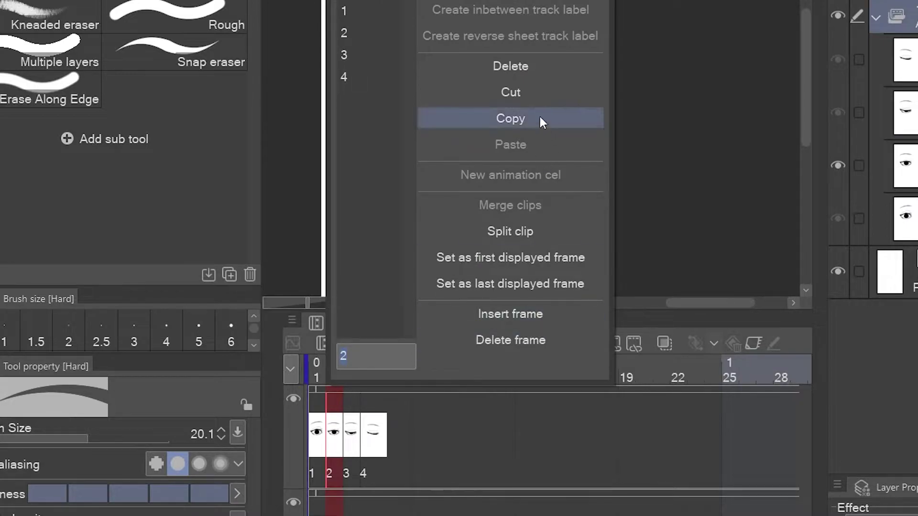
pyautogui.click(511, 66)
pyautogui.moveTo(351, 437)
pyautogui.mouseDown()
pyautogui.moveTo(334, 438)
pyautogui.moveTo(348, 433)
pyautogui.mouseUp()
pyautogui.moveTo(357, 380); pyautogui.dragTo(307, 381)
pyautogui.click(469, 343)
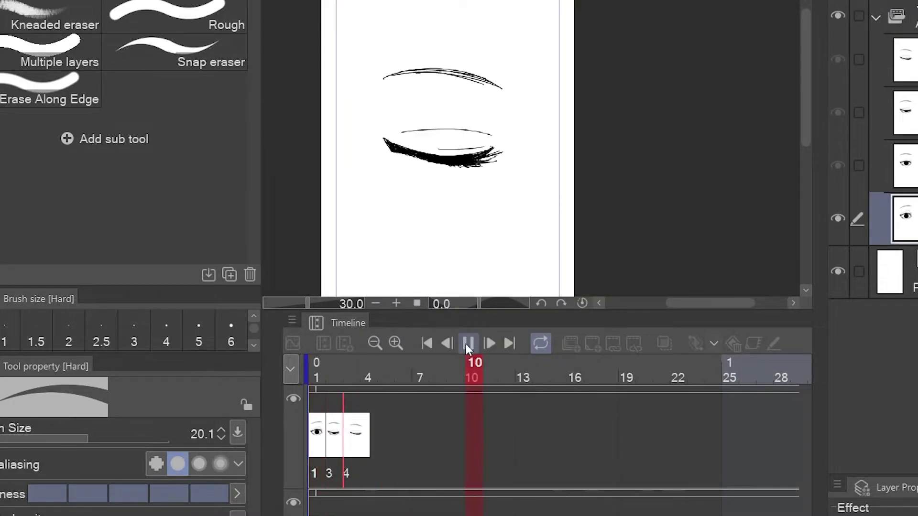
pyautogui.click(465, 344)
pyautogui.moveTo(515, 371); pyautogui.dragTo(319, 444)
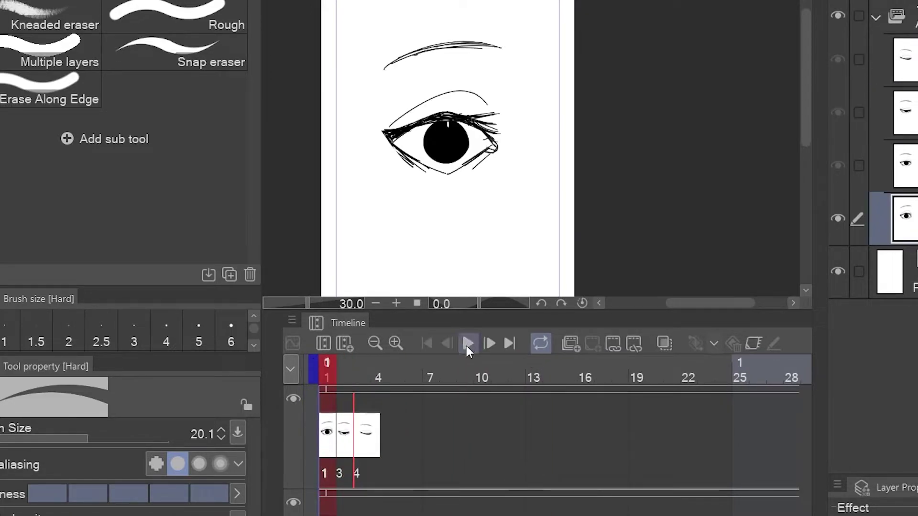
pyautogui.click(468, 344)
pyautogui.click(470, 344)
# Copy the open-eye cel 1 to frame 4 and play the blink from frame 1
pyautogui.moveTo(330, 389); pyautogui.dragTo(362, 376)
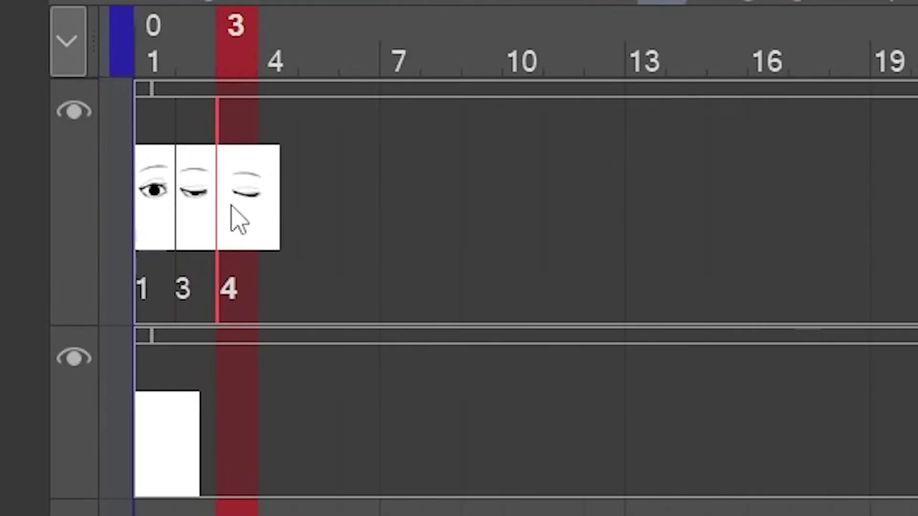
pyautogui.click(150, 191)
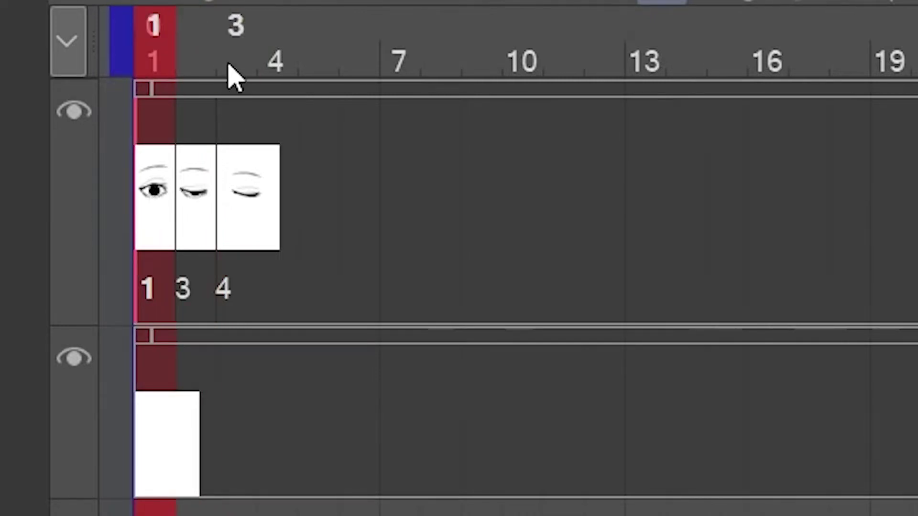
pyautogui.moveTo(160, 195); pyautogui.dragTo(293, 210)
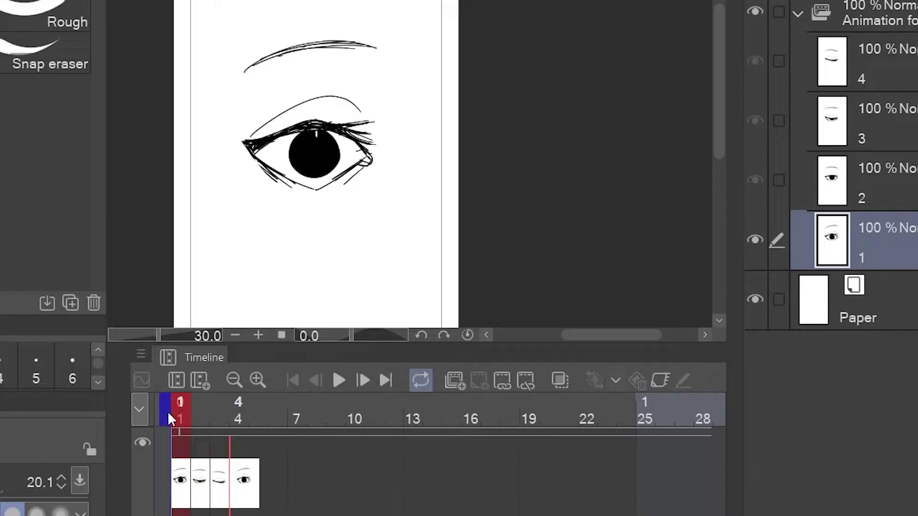
pyautogui.moveTo(167, 411)
pyautogui.mouseDown()
pyautogui.moveTo(234, 417)
pyautogui.moveTo(183, 413)
pyautogui.mouseUp()
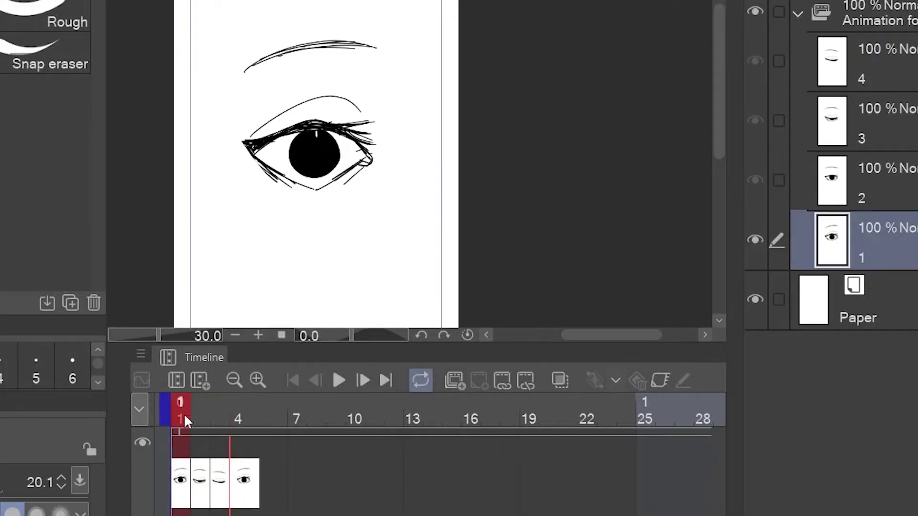
pyautogui.click(338, 381)
pyautogui.click(242, 426)
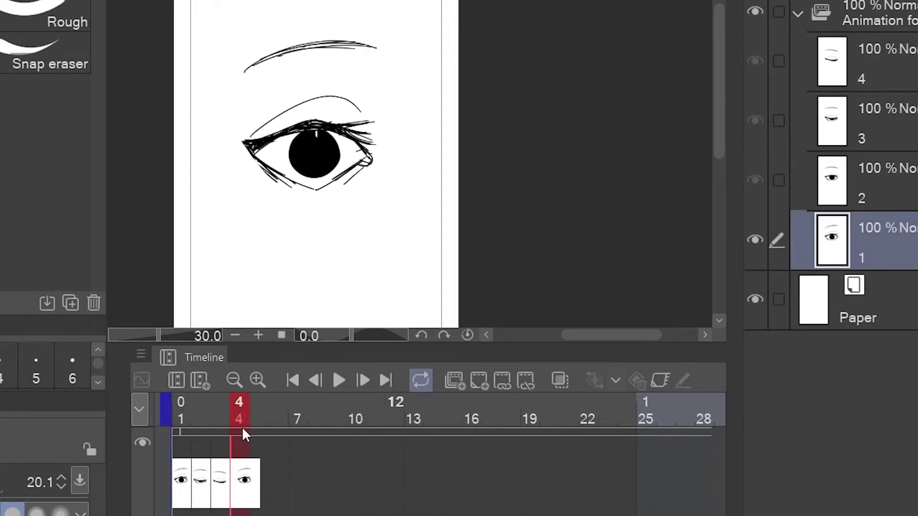
# Move the final open-eye cel 1 to frame 5 to hold the closed eye longer, and play from frame 1
pyautogui.moveTo(187, 452); pyautogui.dragTo(180, 474)
pyautogui.moveTo(234, 482); pyautogui.dragTo(251, 470)
pyautogui.moveTo(242, 423); pyautogui.dragTo(182, 418)
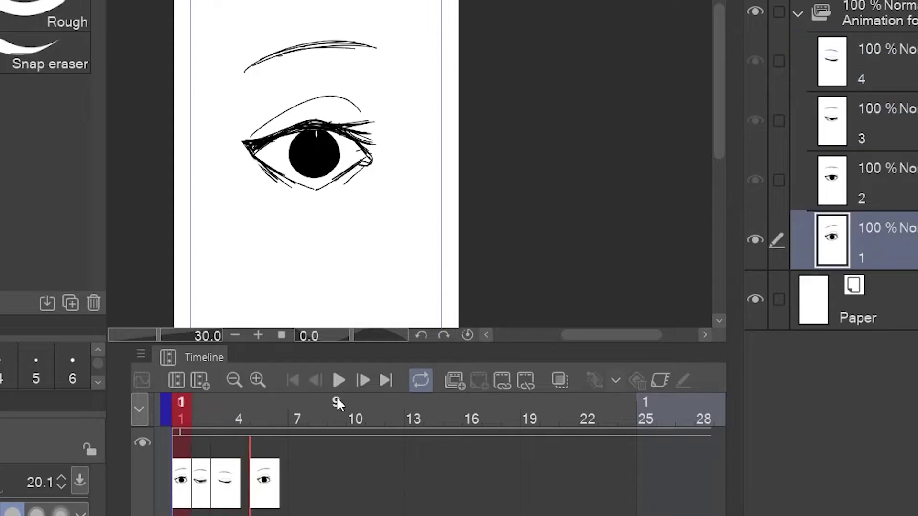
pyautogui.click(340, 381)
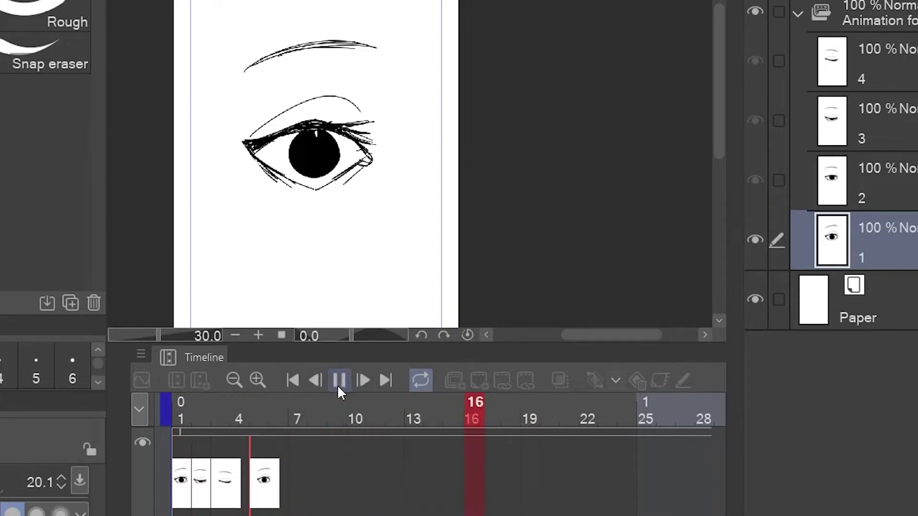
pyautogui.click(339, 381)
# Put the final open-eye cel back at frame 4 for comparison, and return it to frame 5
pyautogui.click(179, 443)
pyautogui.click(240, 446)
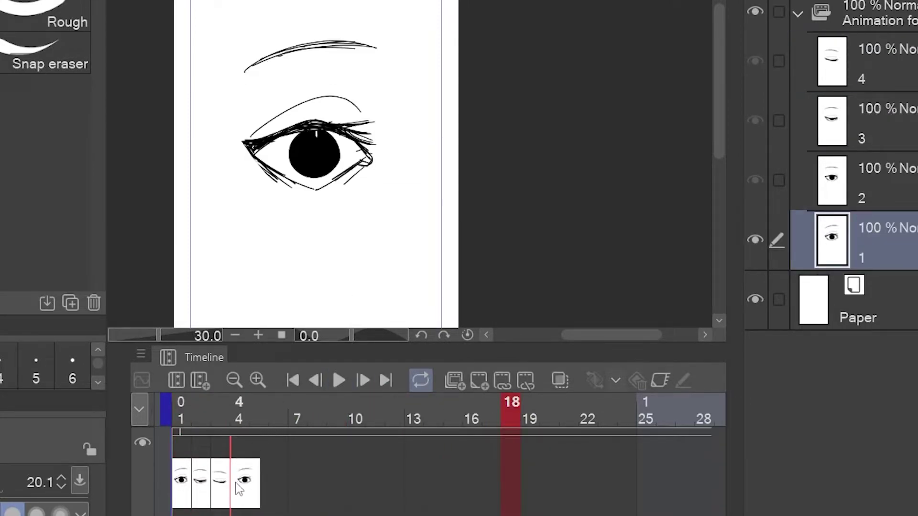
pyautogui.moveTo(239, 487); pyautogui.dragTo(259, 485)
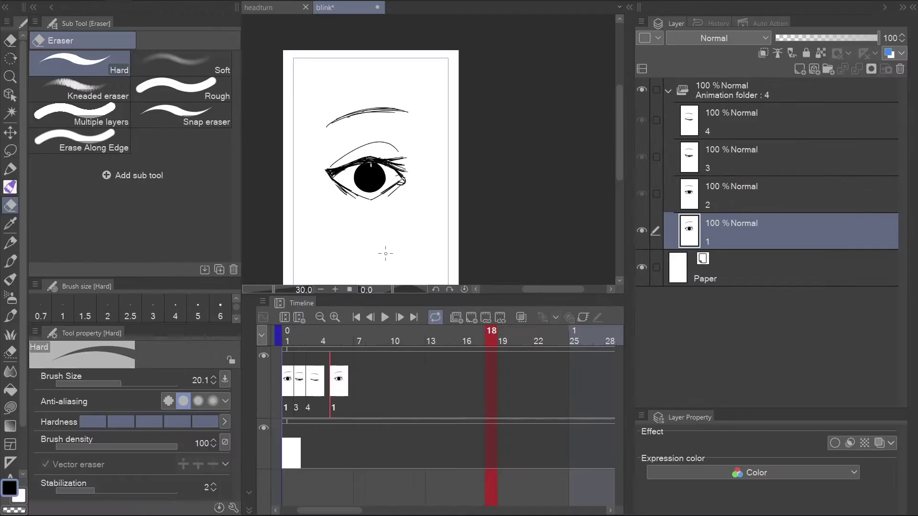
pyautogui.moveTo(345, 342)
pyautogui.mouseDown()
pyautogui.moveTo(323, 340)
pyautogui.moveTo(335, 341)
pyautogui.mouseUp()
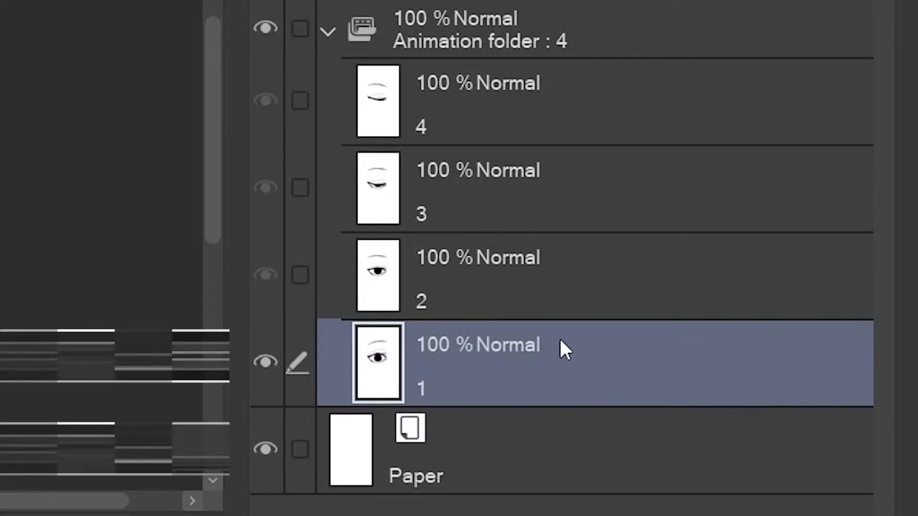
# Duplicate the open-eye cel 1, place the copy at the top of the animation folder, and assign it as cel 1a at frame 6
pyautogui.hotkey('ctrl', 'c')
pyautogui.hotkey('ctrl', 'v')
pyautogui.moveTo(468, 366); pyautogui.dragTo(448, 72)
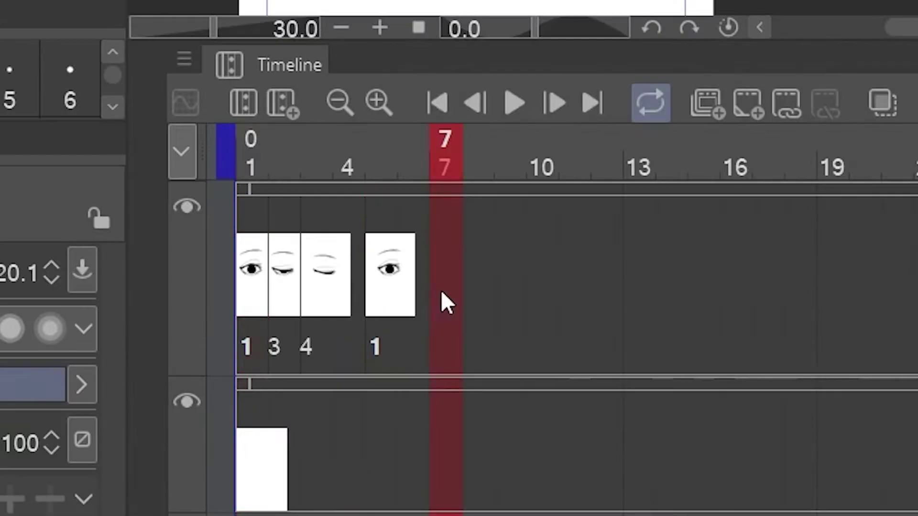
pyautogui.click(414, 301)
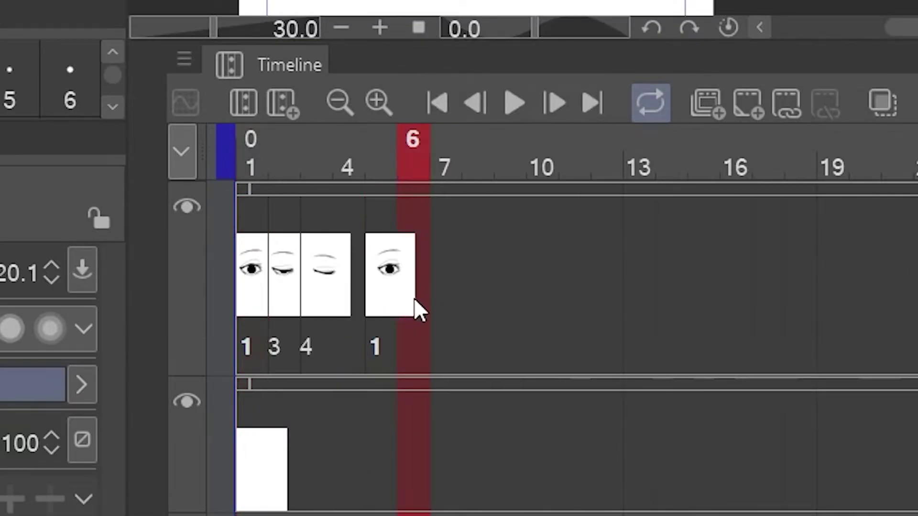
pyautogui.rightClick(415, 302)
pyautogui.click(434, 160)
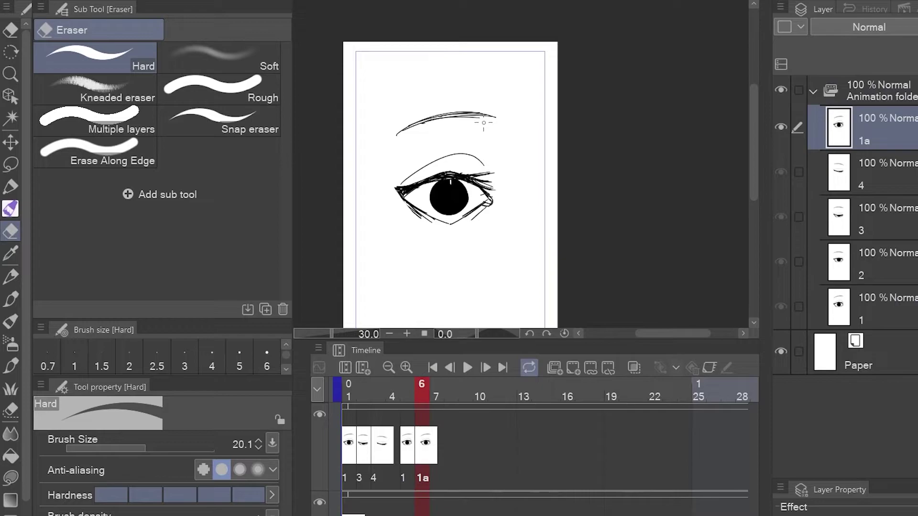
# Lasso the eye on cel 1a and stretch it slightly upward and outward on both sides with Free Transform
pyautogui.click(10, 164)
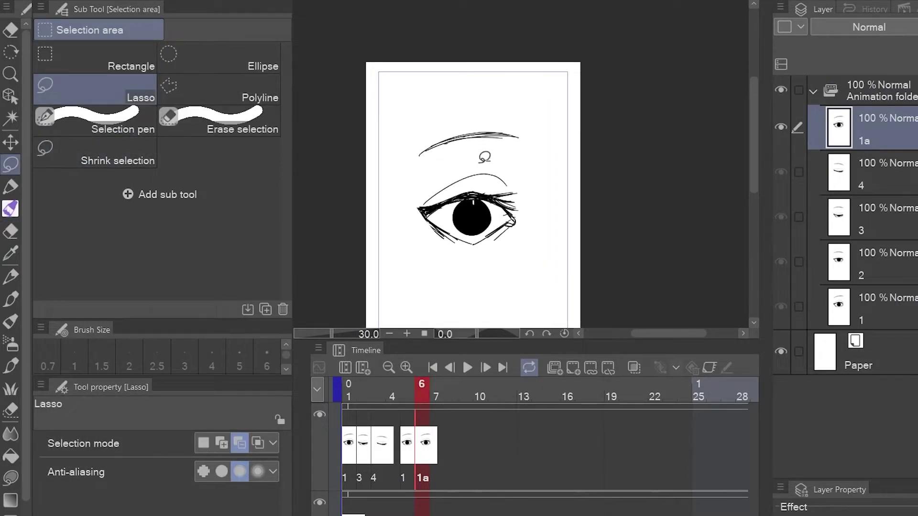
pyautogui.hotkey('ctrl', 't')
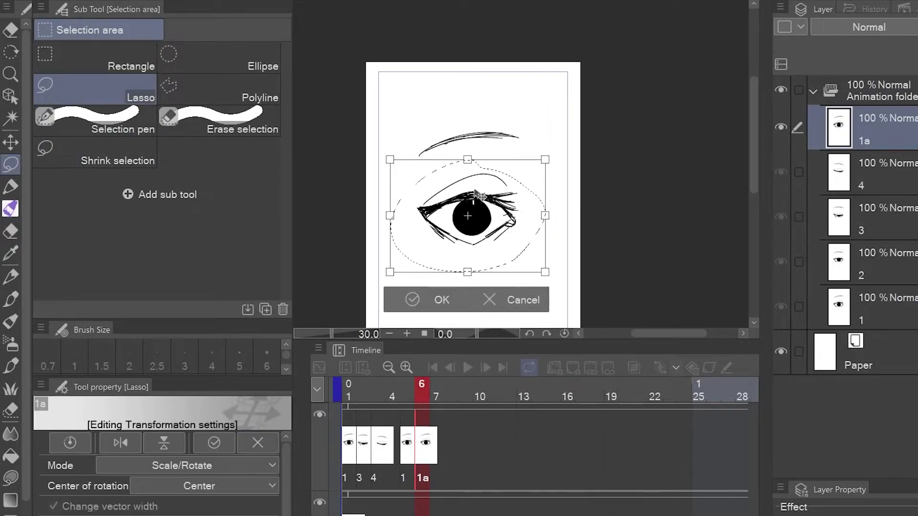
pyautogui.click(236, 466)
pyautogui.click(219, 515)
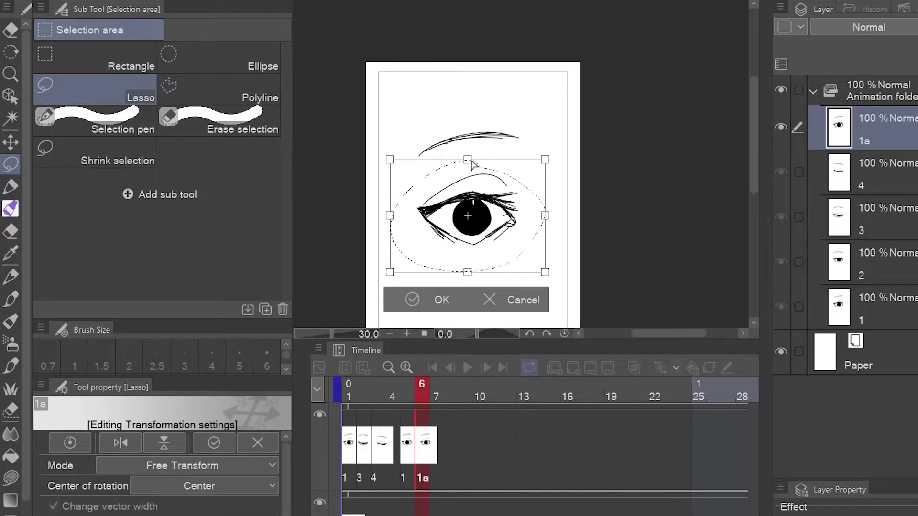
pyautogui.moveTo(471, 163); pyautogui.dragTo(474, 158)
pyautogui.moveTo(393, 213); pyautogui.dragTo(384, 212)
pyautogui.moveTo(546, 211); pyautogui.dragTo(554, 213)
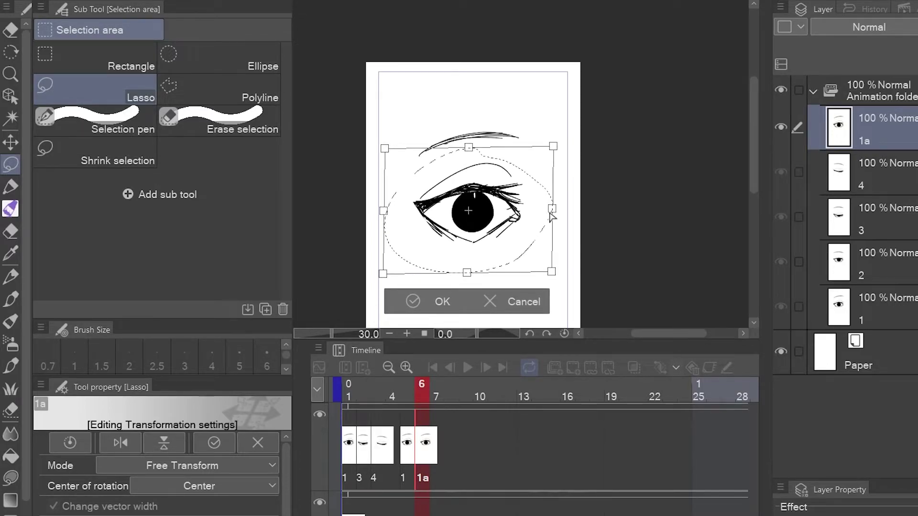
pyautogui.press('Return')
# Lasso the eyebrow on cel 1a, move it slightly upward, and compare the pose with the neighbouring cel through onion skin
pyautogui.click(498, 176)
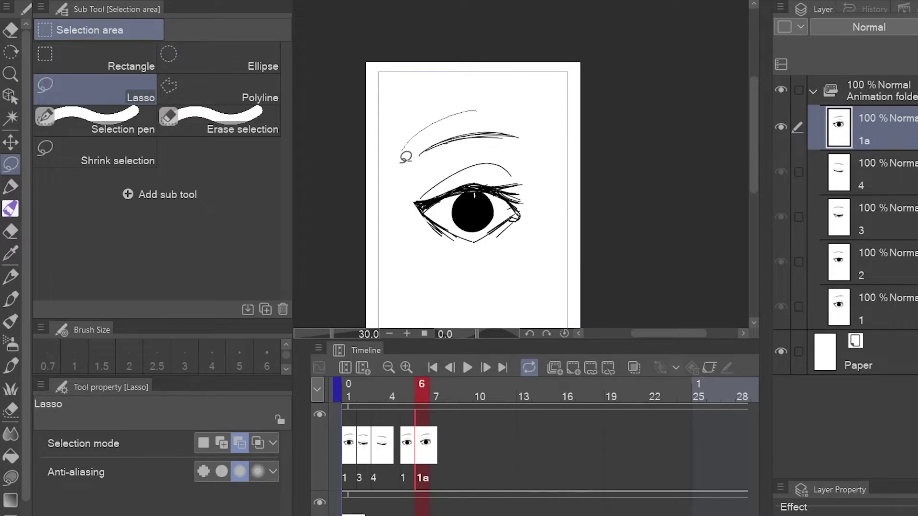
pyautogui.moveTo(507, 111); pyautogui.dragTo(518, 113)
pyautogui.hotkey('ctrl', 't')
pyautogui.moveTo(515, 146); pyautogui.dragTo(515, 141)
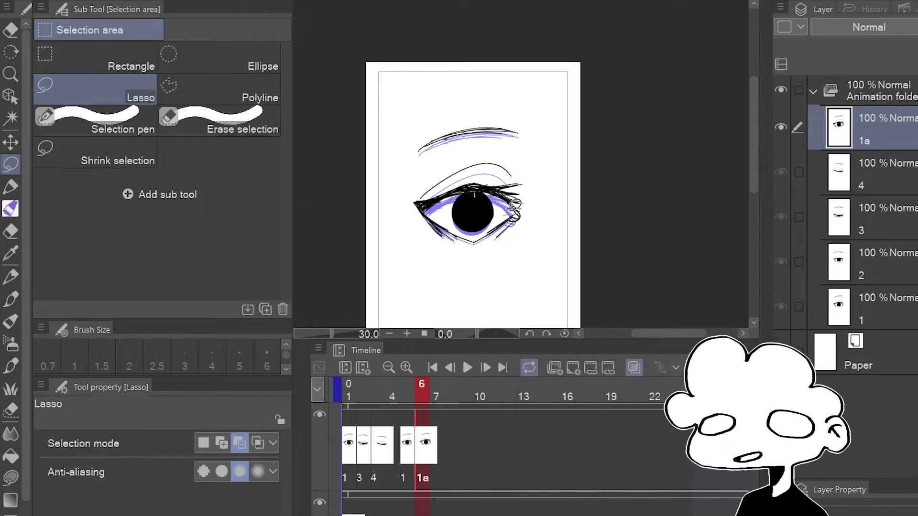
pyautogui.scroll(1, 504, 208)
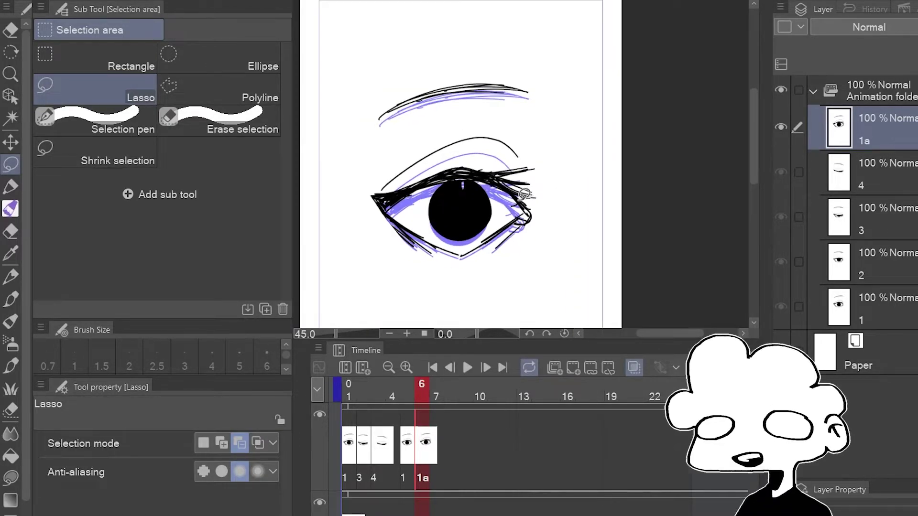
pyautogui.scroll(-1, 488, 210)
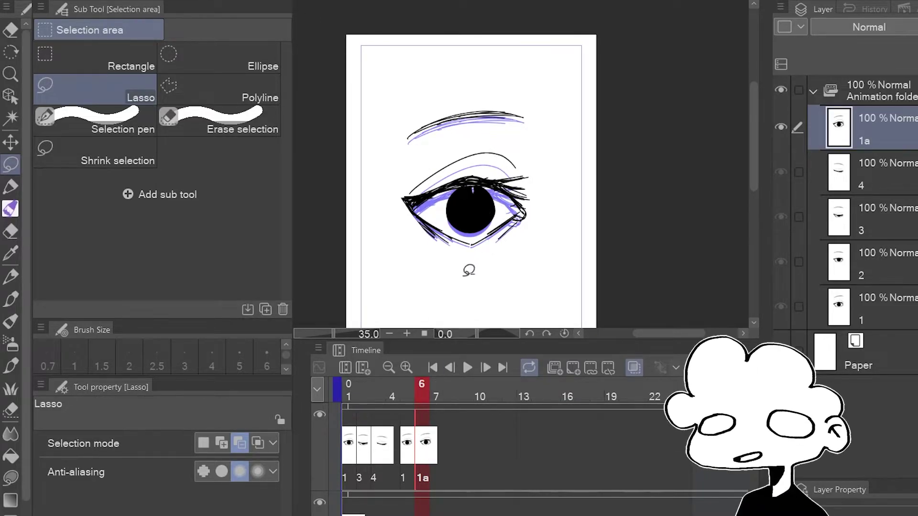
# Copy the open-eye cel 1 from frame 5 to frame 7 and play the blink
pyautogui.click(411, 452)
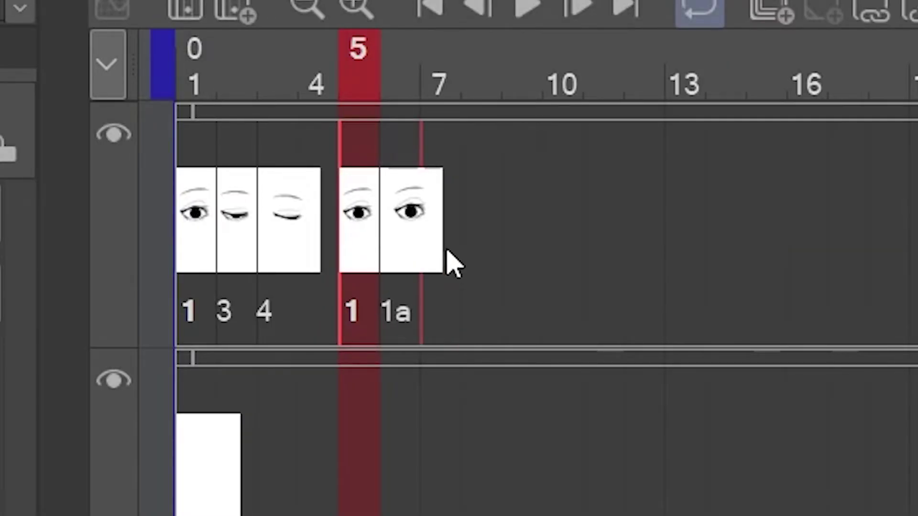
pyautogui.moveTo(449, 249); pyautogui.dragTo(449, 249)
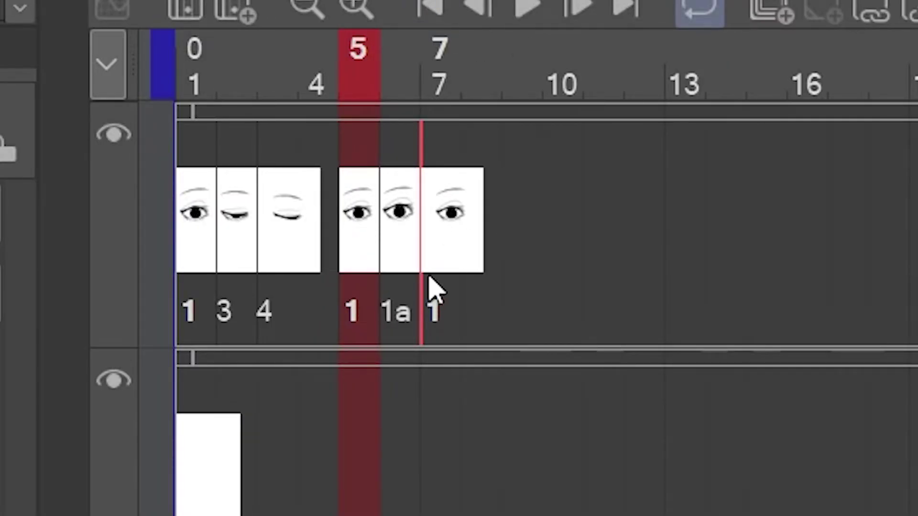
pyautogui.click(383, 84)
pyautogui.click(447, 498)
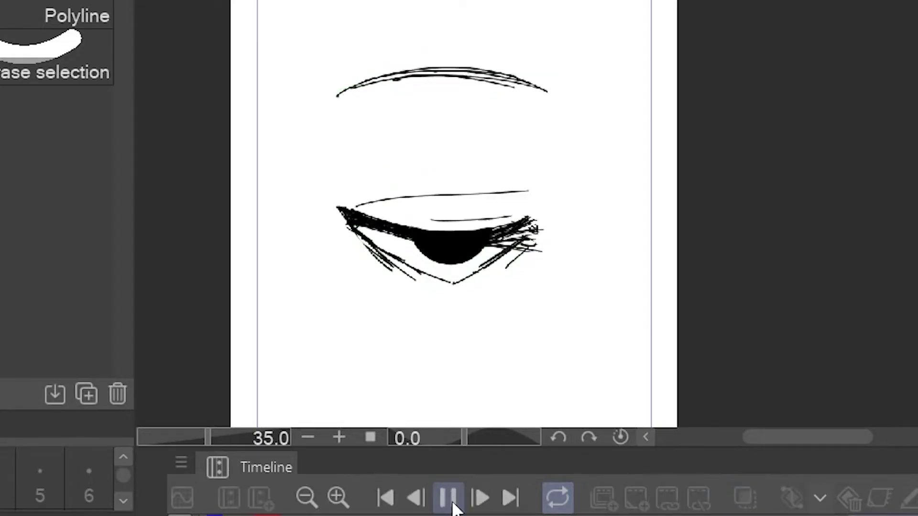
pyautogui.click(445, 501)
# Replay the blink several times at a smaller canvas view to examine the overshoot on cel 1a
pyautogui.scroll(-3, 543, 125)
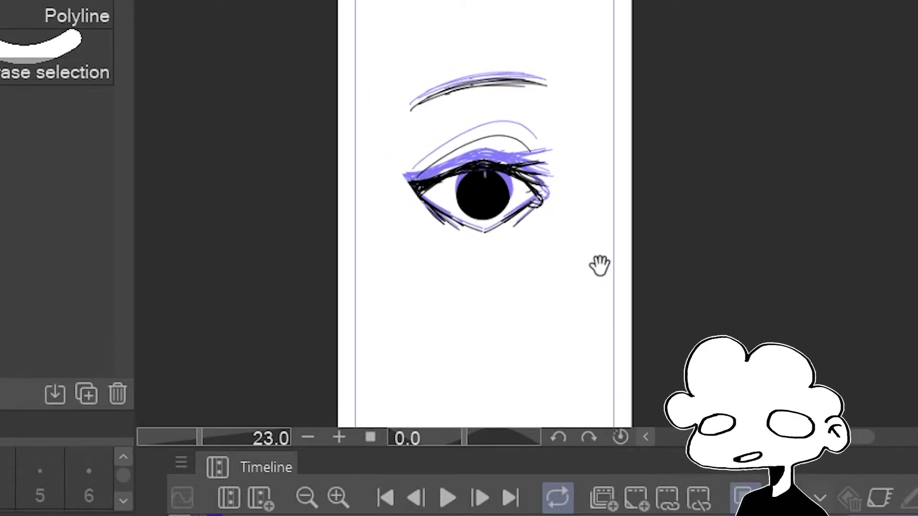
pyautogui.moveTo(599, 266); pyautogui.dragTo(568, 230)
pyautogui.click(447, 498)
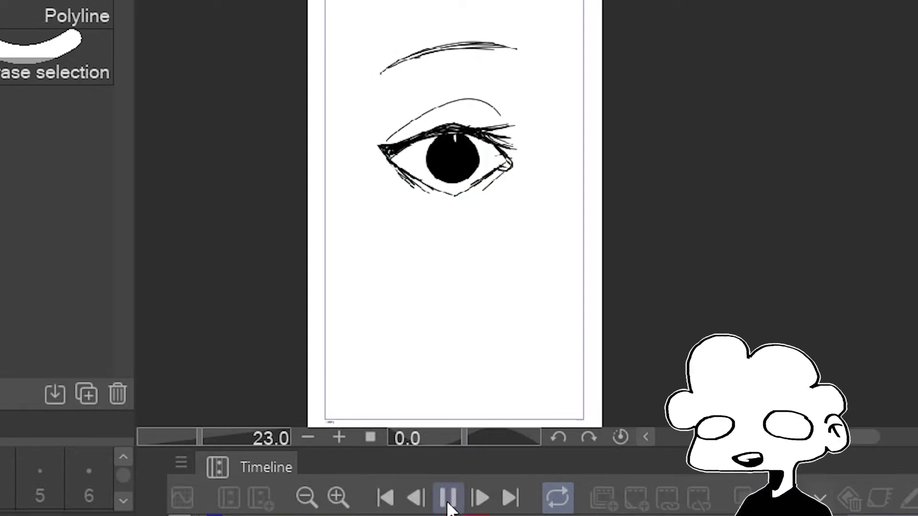
pyautogui.click(447, 498)
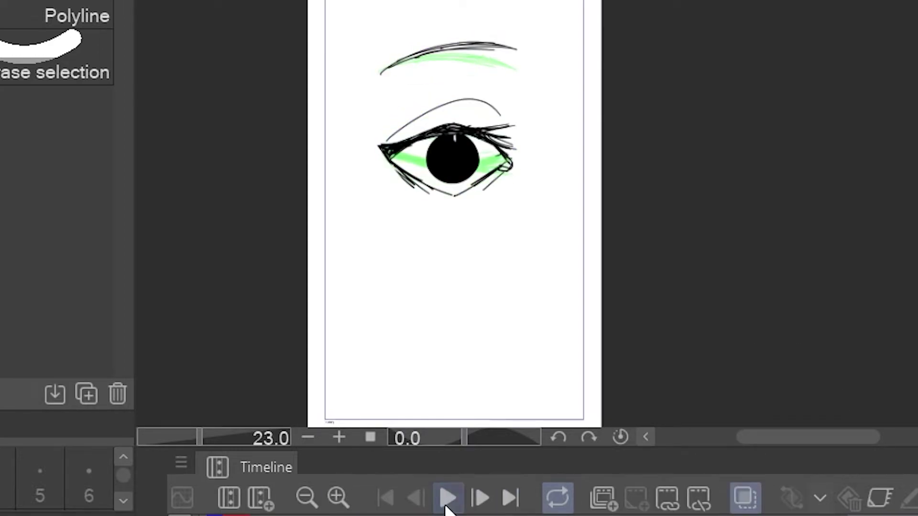
pyautogui.click(449, 508)
pyautogui.click(450, 499)
pyautogui.click(385, 498)
pyautogui.click(448, 498)
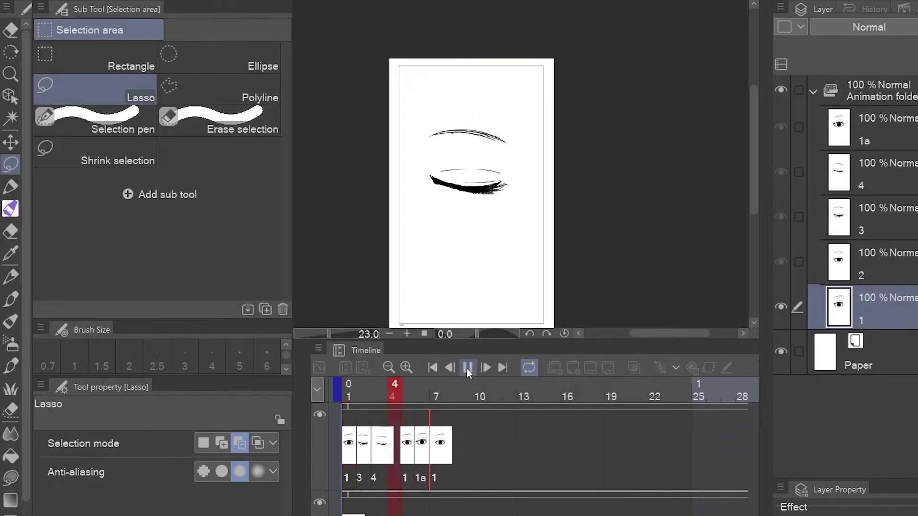
pyautogui.click(449, 498)
# Lasso the eye on cel 1a at frame 6, scale it with Free Transform to width 94 and height 99, and play from frame 1
pyautogui.scroll(3, 407, 129)
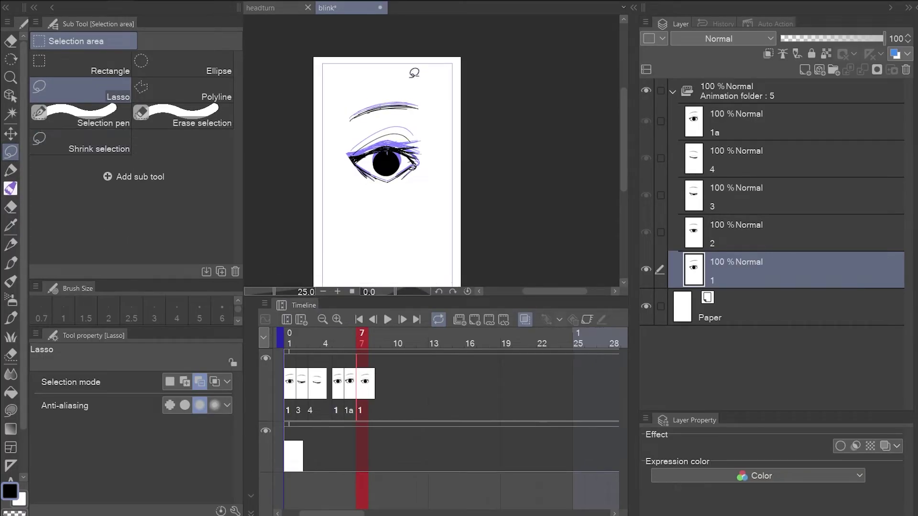
pyautogui.scroll(2, 407, 129)
pyautogui.click(351, 392)
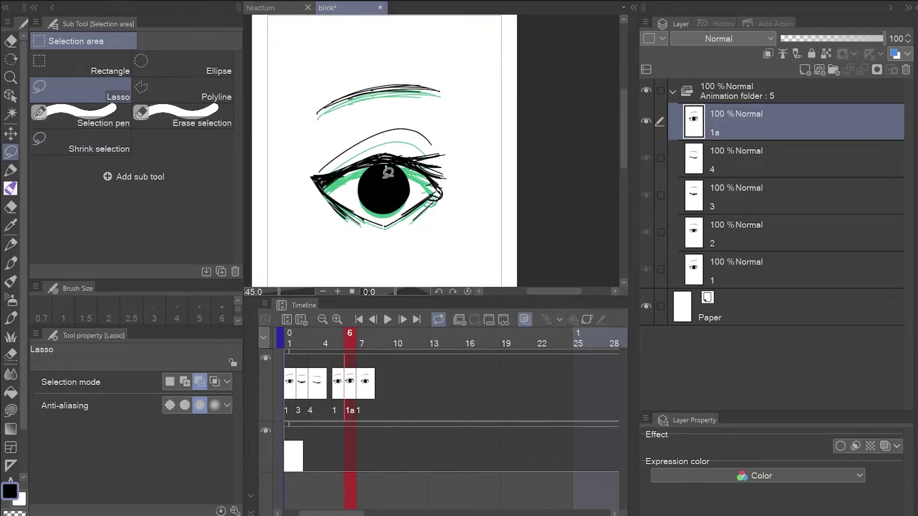
pyautogui.moveTo(434, 255)
pyautogui.mouseDown()
pyautogui.moveTo(402, 113)
pyautogui.moveTo(377, 126)
pyautogui.mouseUp()
pyautogui.hotkey('ctrl', 't')
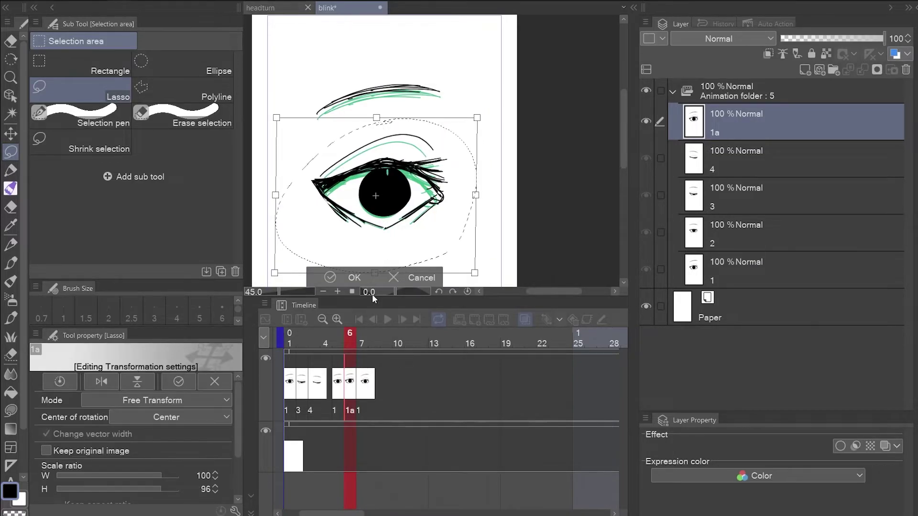
pyautogui.moveTo(276, 195); pyautogui.dragTo(280, 194)
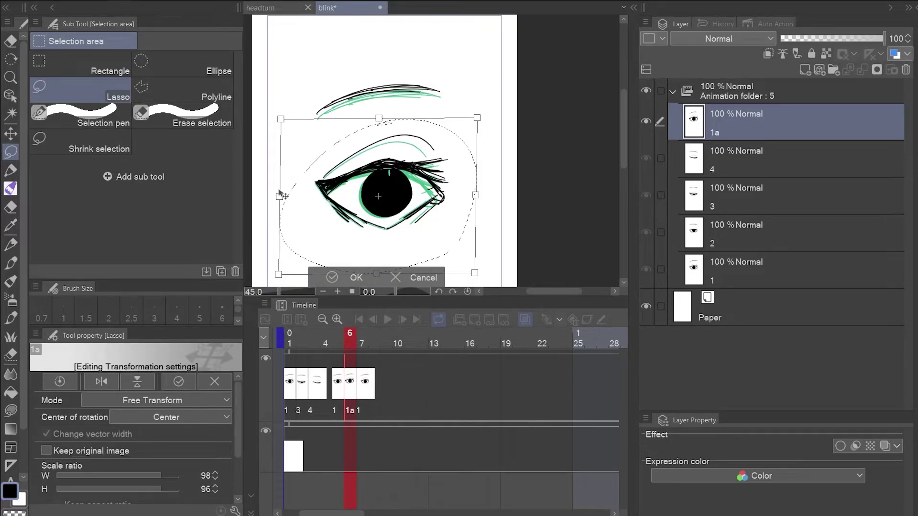
pyautogui.moveTo(475, 196); pyautogui.dragTo(467, 195)
pyautogui.moveTo(374, 118); pyautogui.dragTo(373, 115)
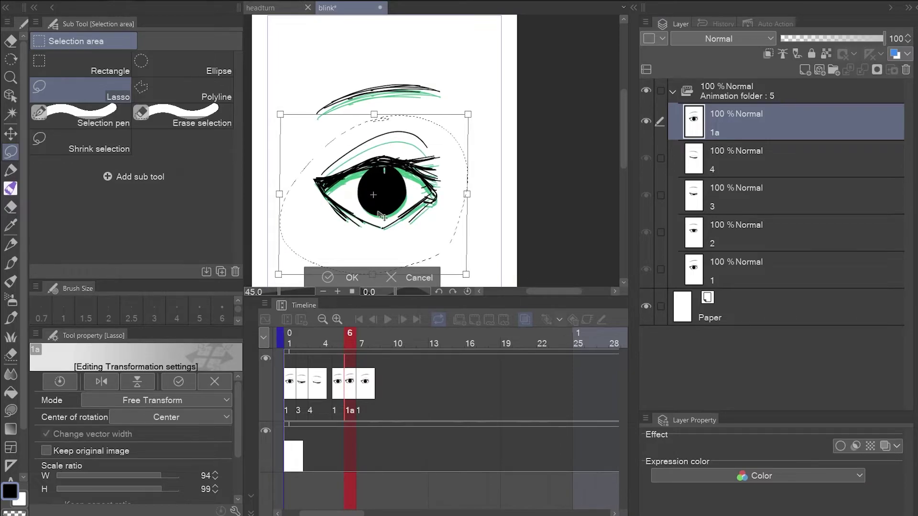
pyautogui.click(352, 277)
pyautogui.moveTo(348, 347); pyautogui.dragTo(289, 343)
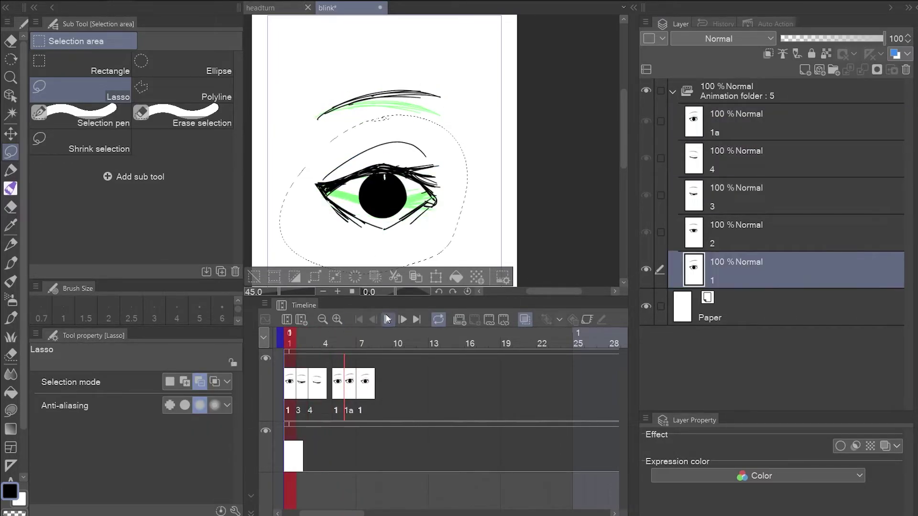
pyautogui.click(388, 319)
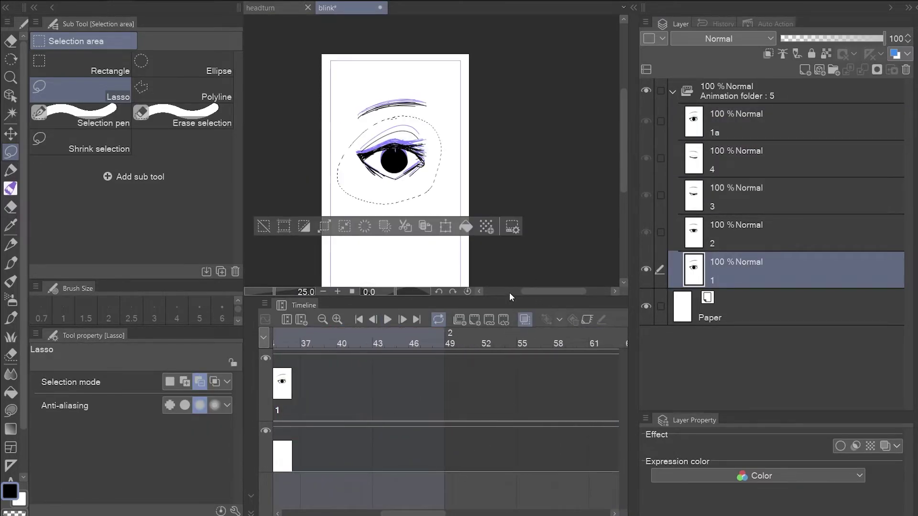
# Enlarge the timeline panel and shorten the playback range so the animation ends at frame 8
pyautogui.moveTo(510, 296); pyautogui.dragTo(509, 214)
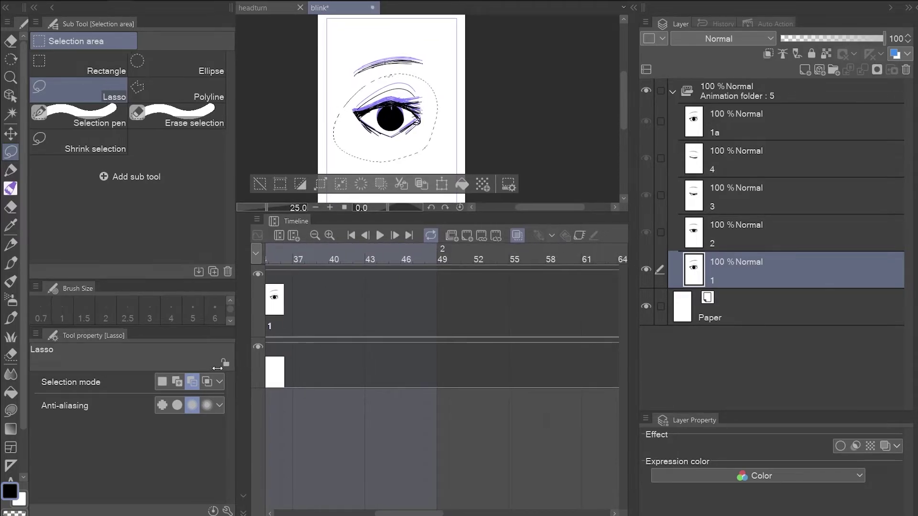
pyautogui.moveTo(245, 371); pyautogui.dragTo(129, 375)
pyautogui.click(229, 235)
pyautogui.moveTo(247, 513); pyautogui.dragTo(390, 513)
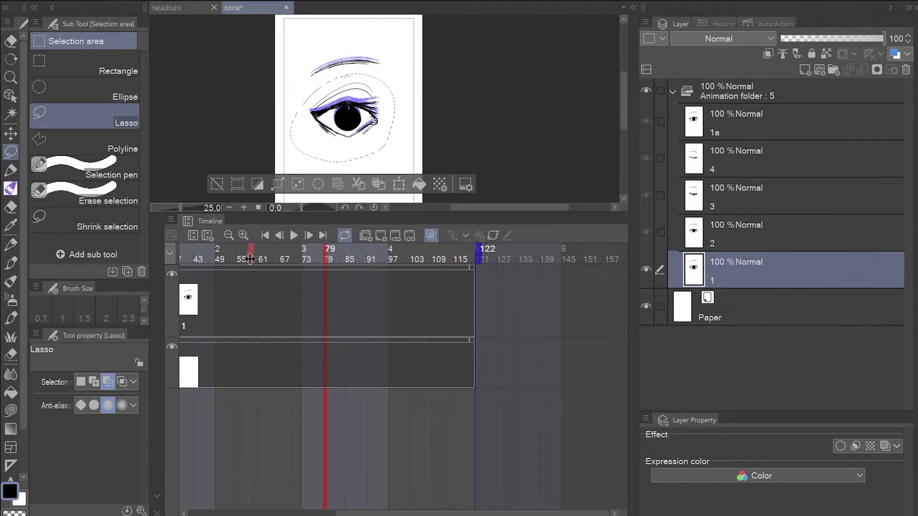
pyautogui.moveTo(249, 258); pyautogui.dragTo(209, 259)
pyautogui.moveTo(353, 513); pyautogui.dragTo(220, 513)
pyautogui.click(284, 262)
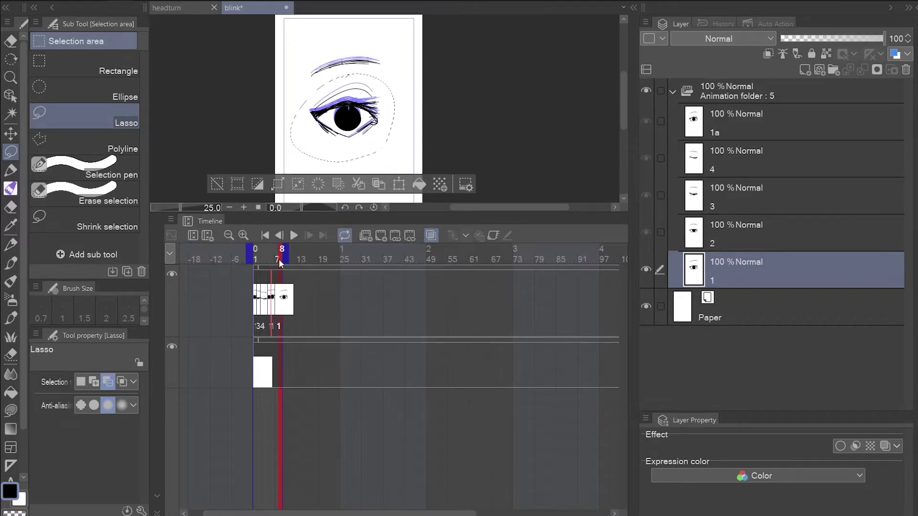
# Reduce the timeline panel's height to give the canvas more room, and play the shortened blink in a loop
pyautogui.scroll(1, 301, 424)
pyautogui.moveTo(437, 214); pyautogui.dragTo(441, 371)
pyautogui.scroll(3, 401, 245)
pyautogui.moveTo(369, 306); pyautogui.dragTo(461, 312)
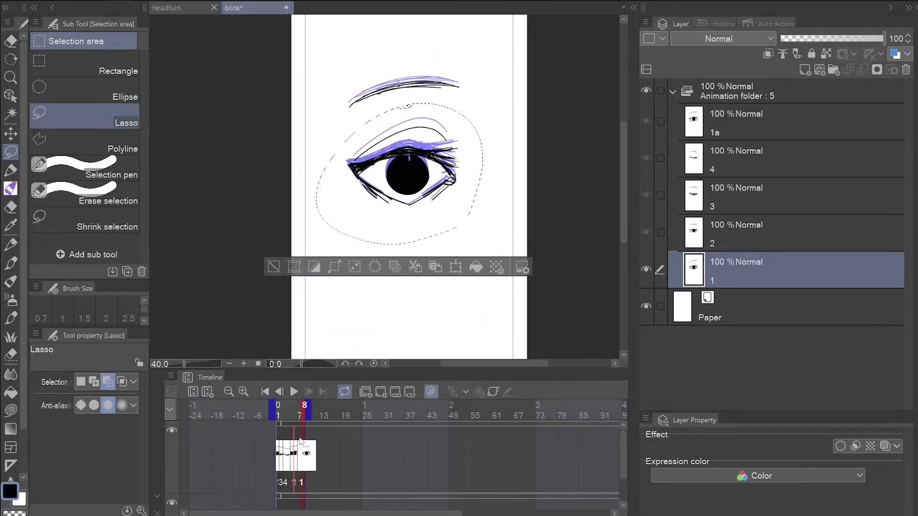
pyautogui.click(294, 392)
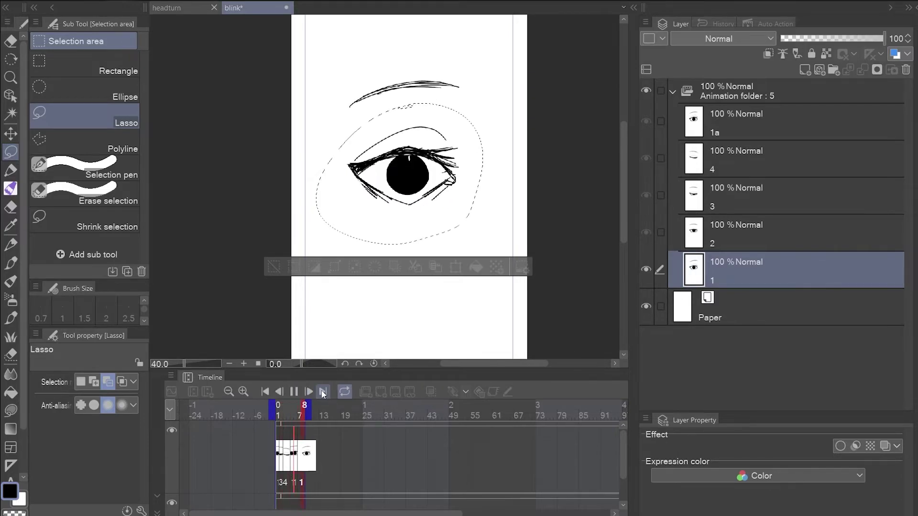
# Extend the playback range in stages to end at the one-second mark and play the blink in a loop
pyautogui.moveTo(308, 410); pyautogui.dragTo(315, 410)
pyautogui.click(294, 393)
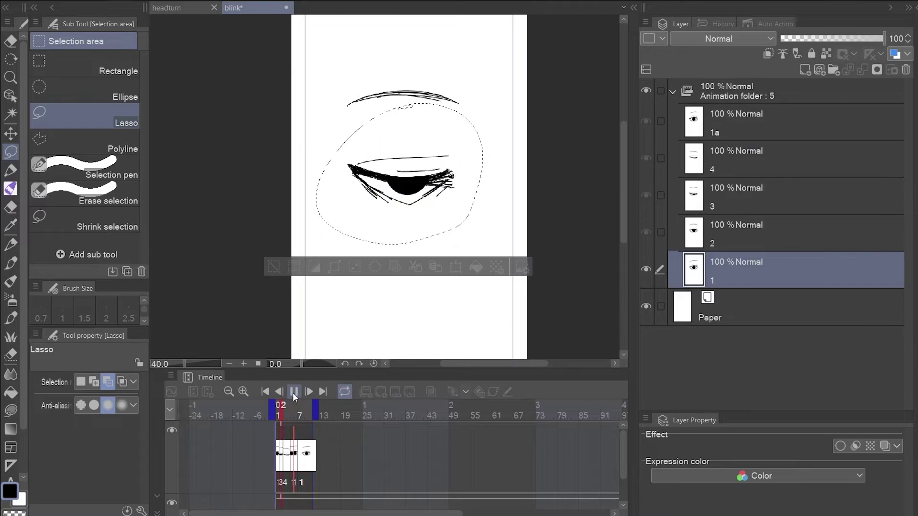
pyautogui.click(291, 391)
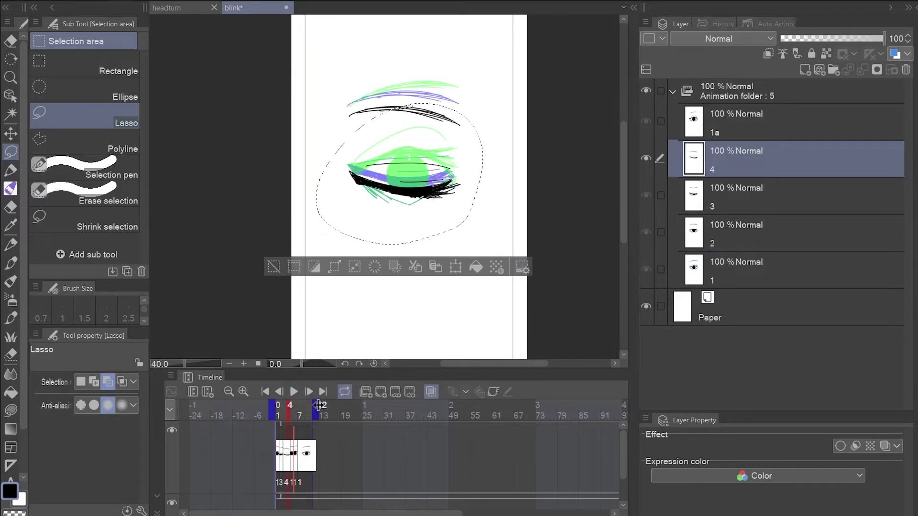
pyautogui.click(301, 394)
pyautogui.scroll(-2, 458, 301)
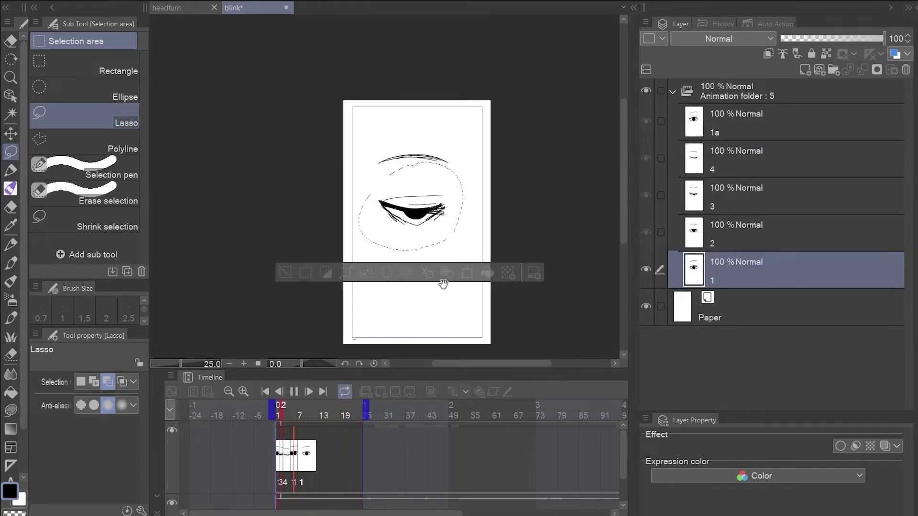
pyautogui.moveTo(458, 301); pyautogui.dragTo(435, 295)
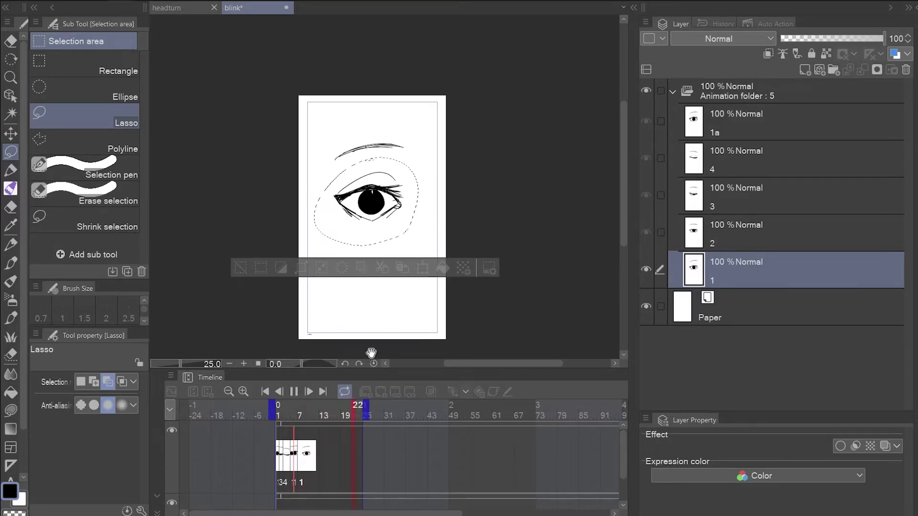
# Clear the lasso selection around the eye and replay the blink to check its timing
pyautogui.click(295, 390)
pyautogui.hotkey('ctrl', 'd')
pyautogui.click(294, 389)
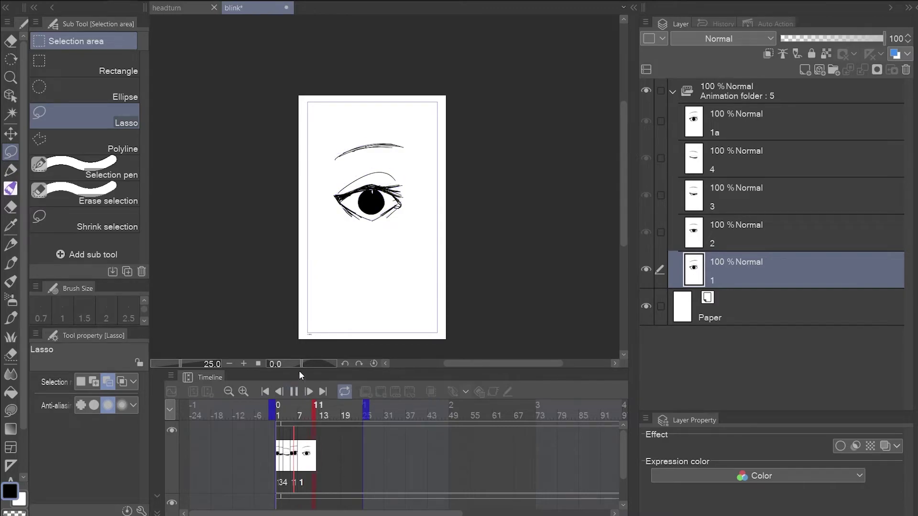
pyautogui.hotkey('ctrl', '+')
pyautogui.hotkey('ctrl', '+')
pyautogui.hotkey('ctrl', '+')
pyautogui.moveTo(422, 243); pyautogui.dragTo(447, 186)
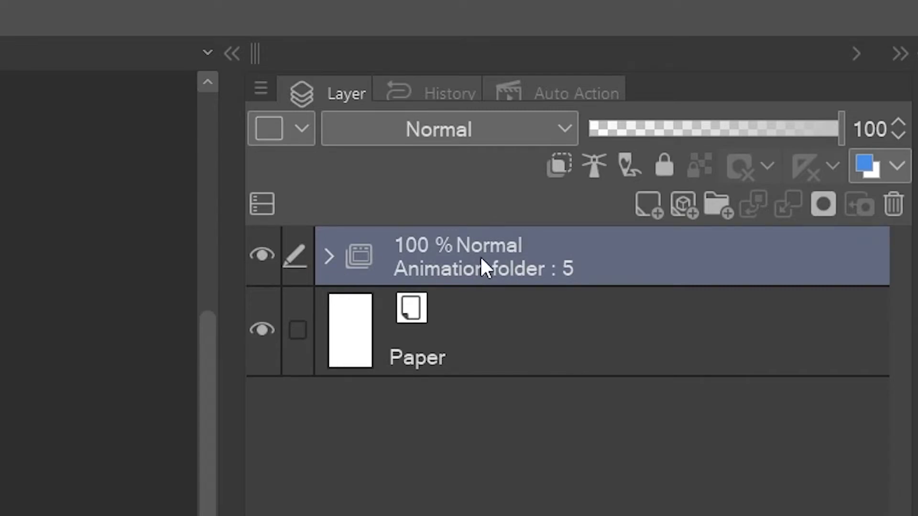
# Duplicate the blink animation folder and mirror the copy horizontally with Free Transform, placing it beside the original as the second eye
pyautogui.hotkey('ctrl', 'v')
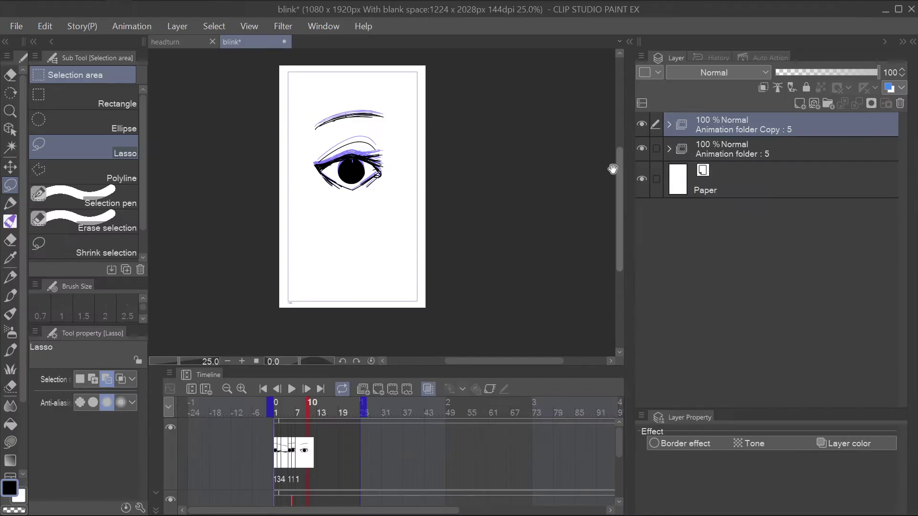
pyautogui.press('Return')
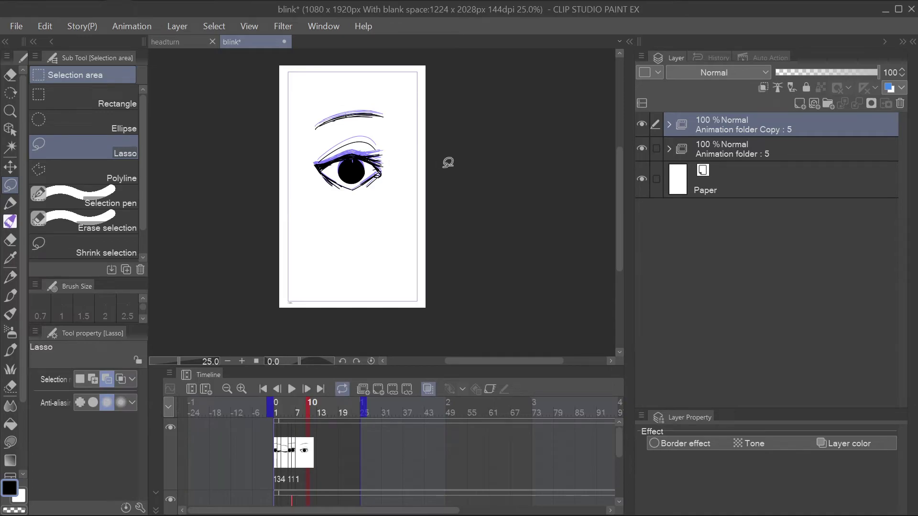
pyautogui.hotkey('ctrl', 't')
pyautogui.moveTo(316, 167); pyautogui.dragTo(381, 167)
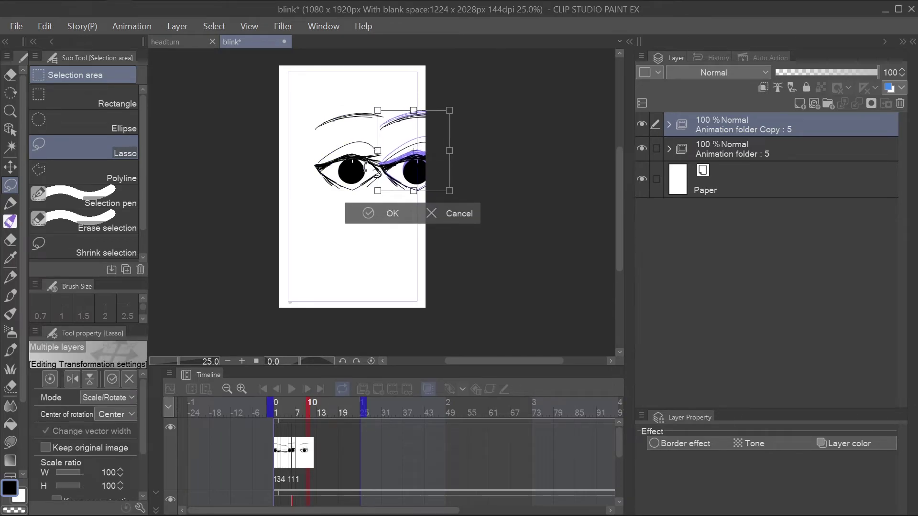
pyautogui.click(78, 382)
pyautogui.moveTo(400, 184); pyautogui.dragTo(405, 188)
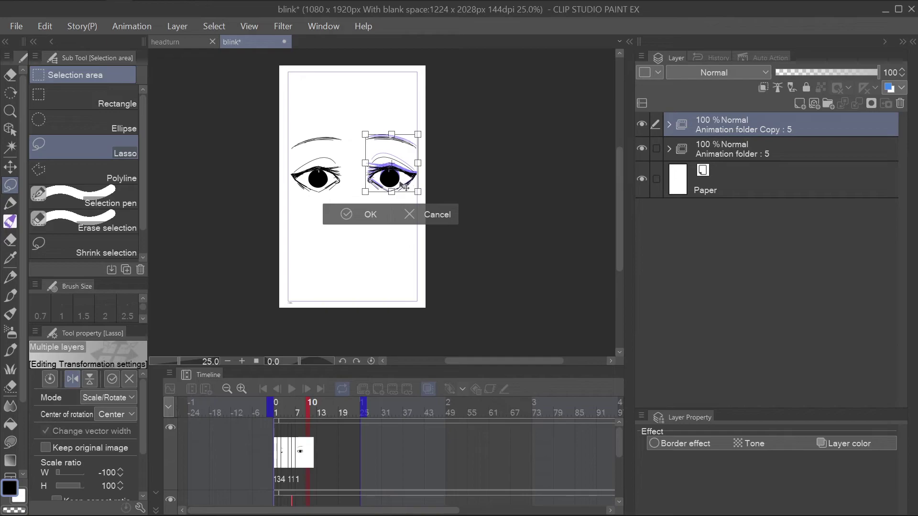
pyautogui.click(372, 210)
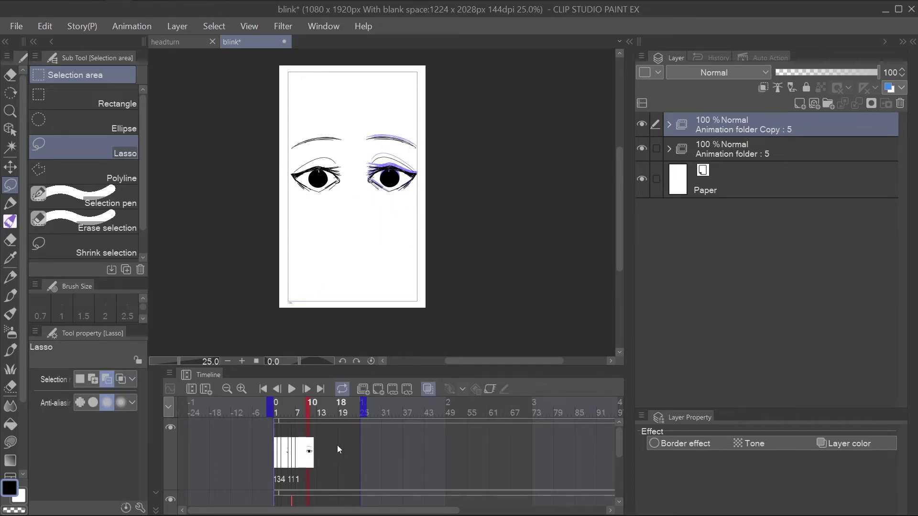
# Play the two-eye blink in a loop without onion skin and examine how it looks on the drawn face
pyautogui.click(292, 389)
pyautogui.click(428, 389)
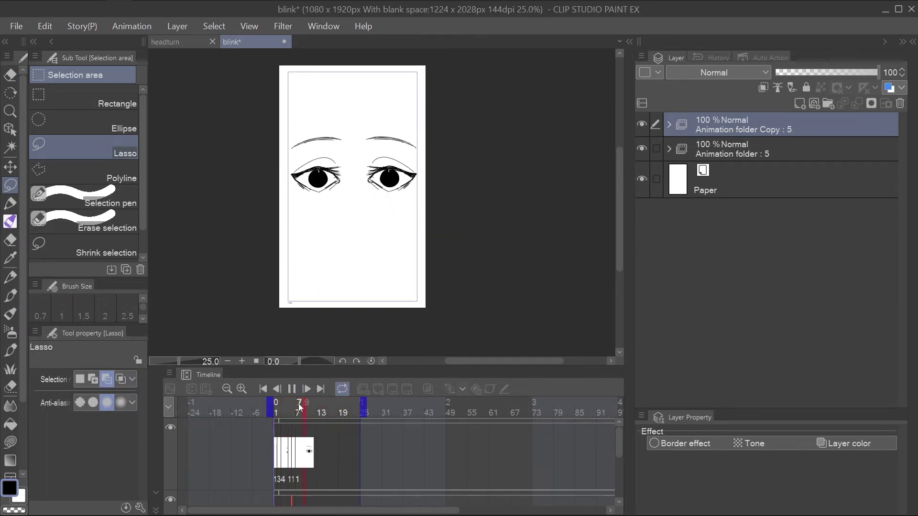
pyautogui.scroll(1, 366, 264)
pyautogui.scroll(2, 377, 199)
pyautogui.scroll(-2, 411, 210)
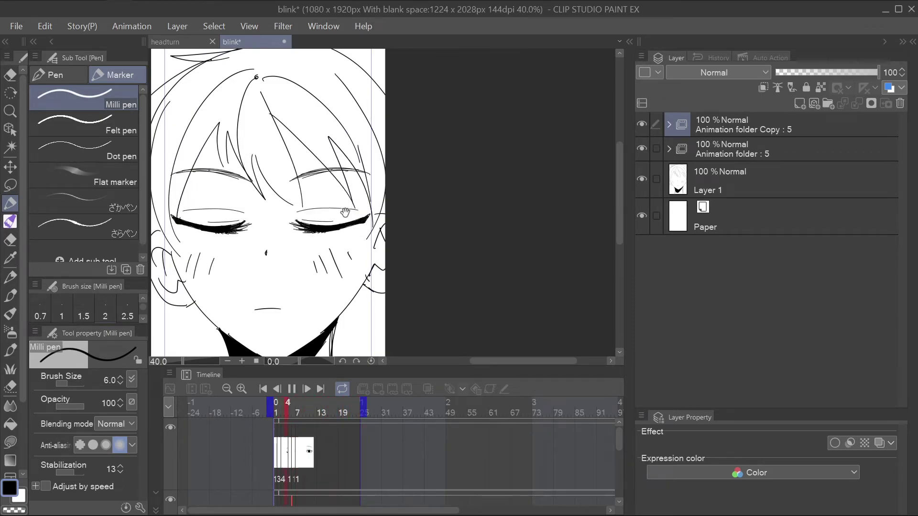
pyautogui.scroll(-1, 340, 229)
pyautogui.scroll(-1, 339, 233)
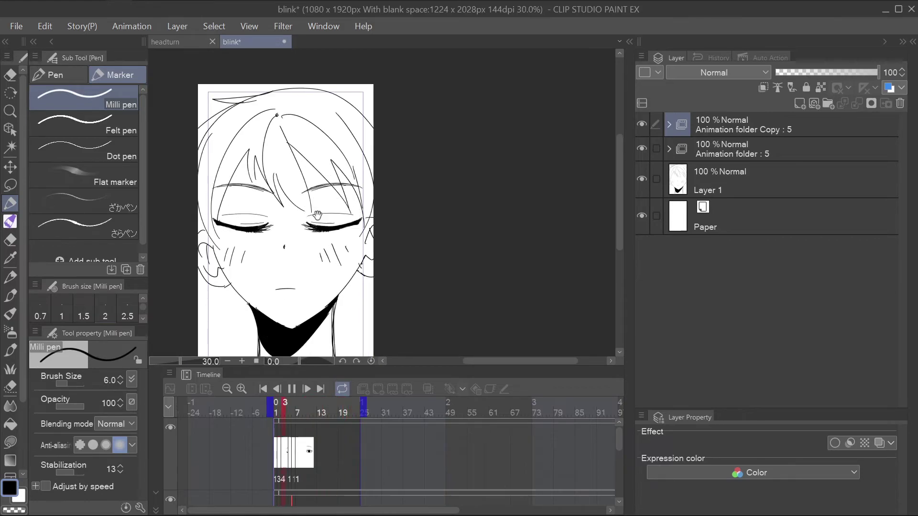